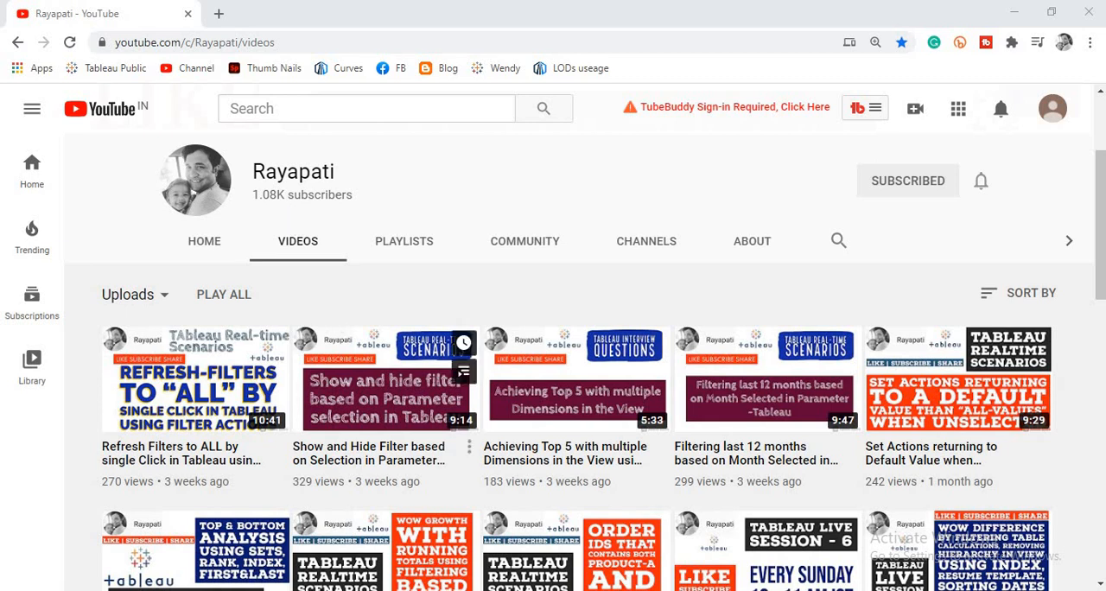
Switch to Telegram and read the posted scenario about grouping student names into A to Z buckets, including its sketch
key("alt+Tab")
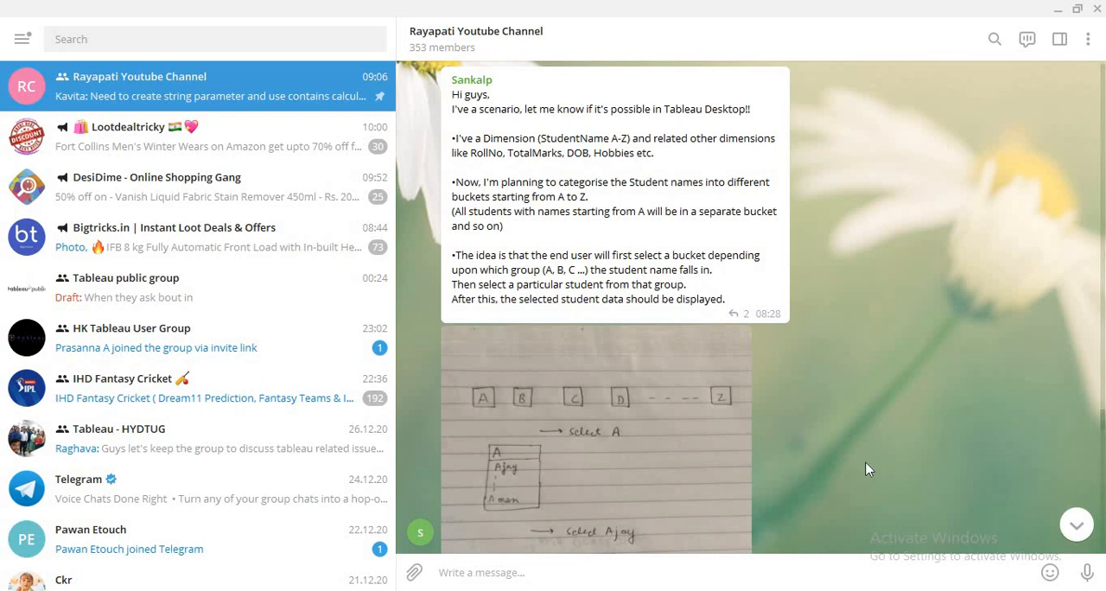
scroll(865, 462, "down", 3)
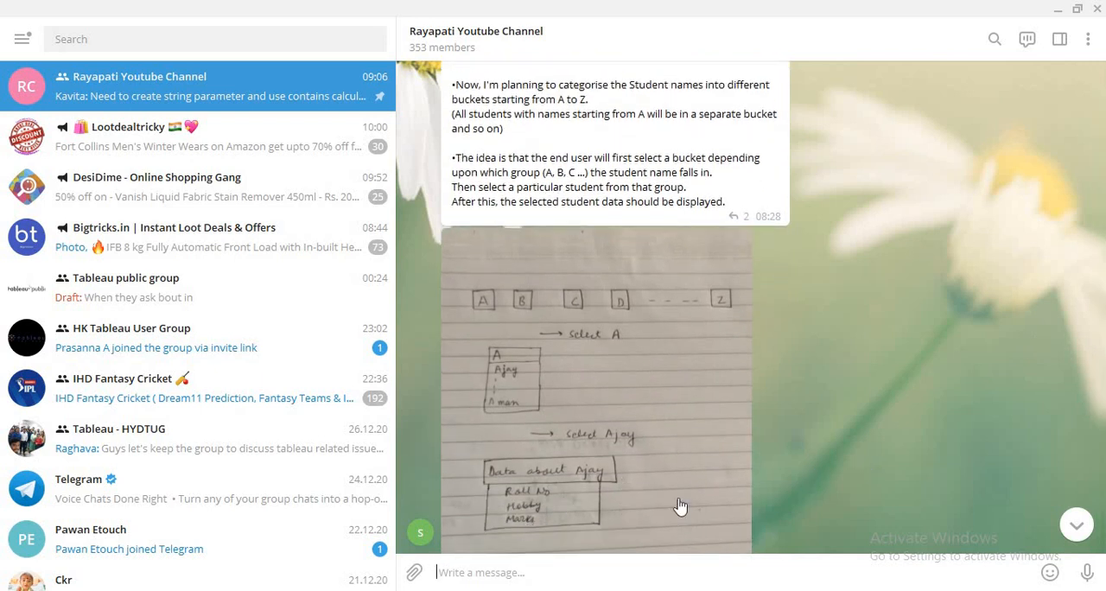
scroll(680, 506, "down", 1)
scroll(680, 506, "down", 1)
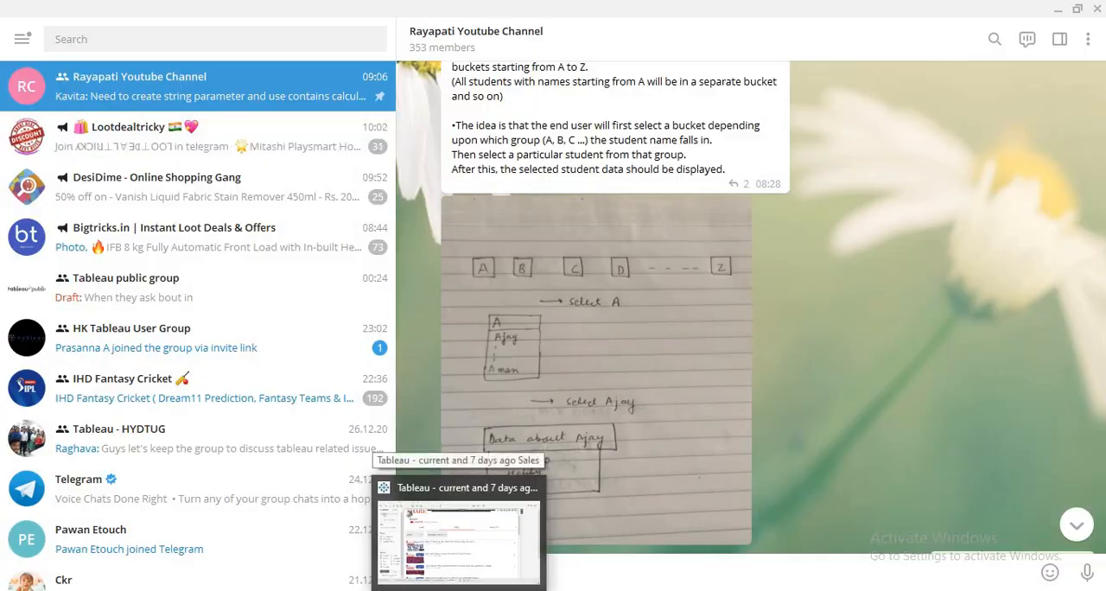
Switch to Tableau and try the finished dashboard by filtering to the letter H, and select one customer to show their orders
left_click(449, 543)
left_click(309, 563)
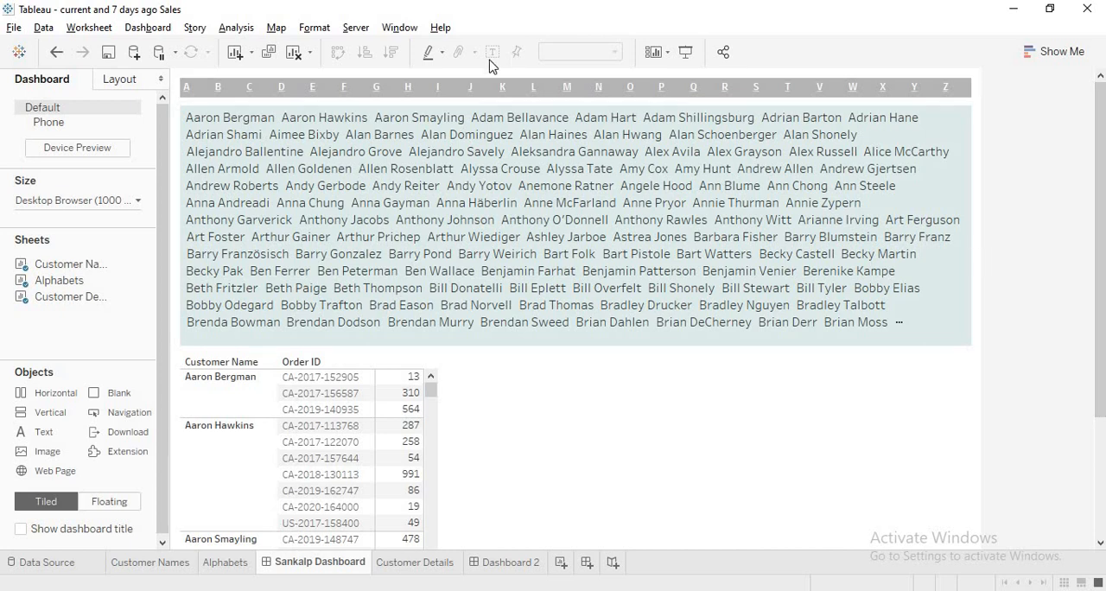
left_click(408, 89)
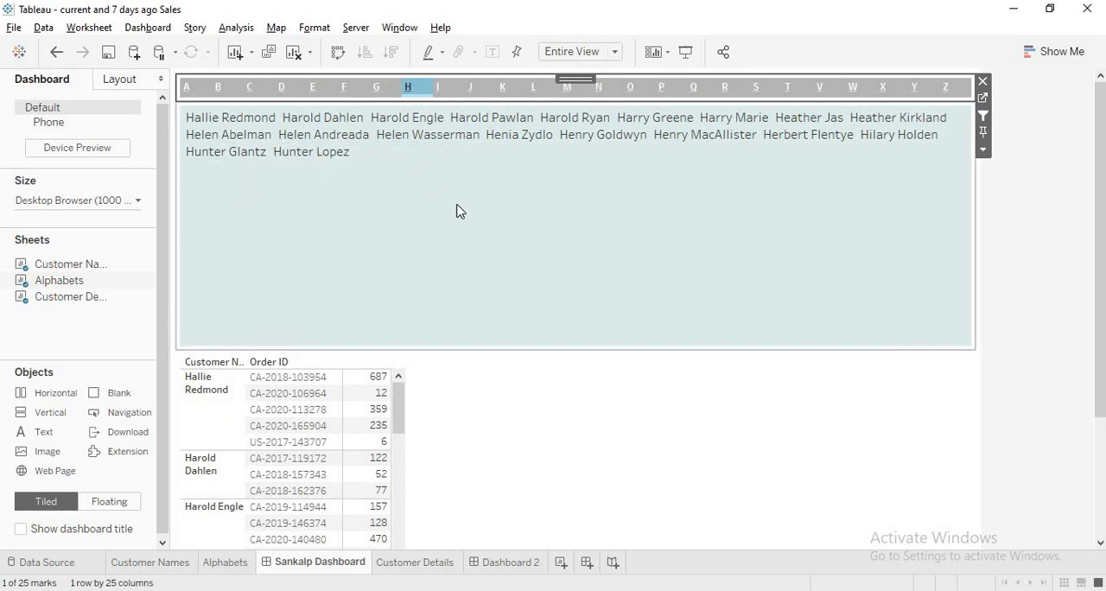
left_click(319, 142)
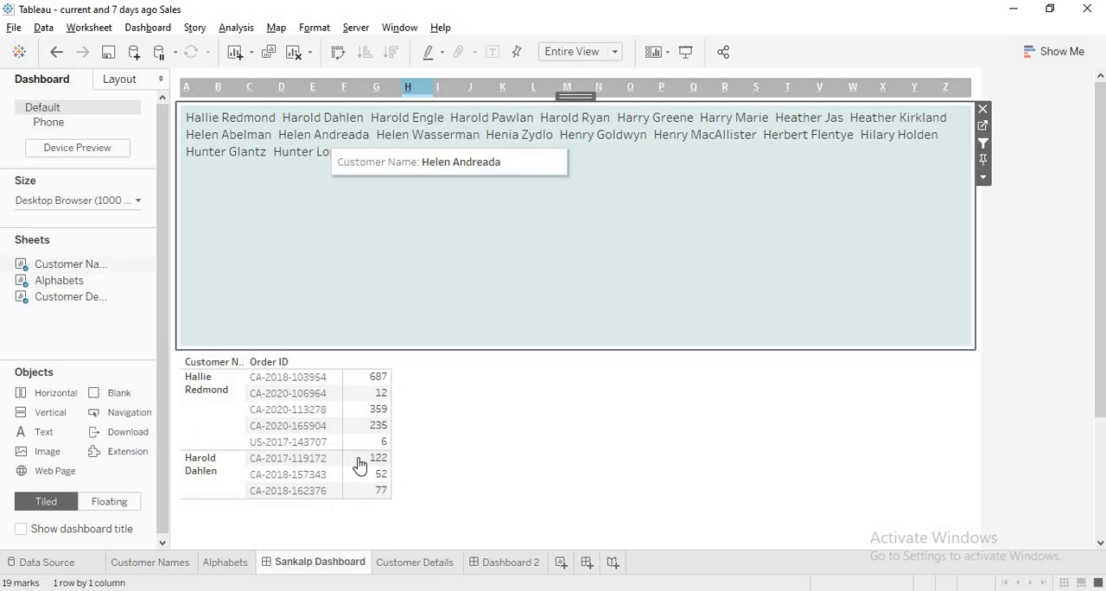
left_click(472, 171)
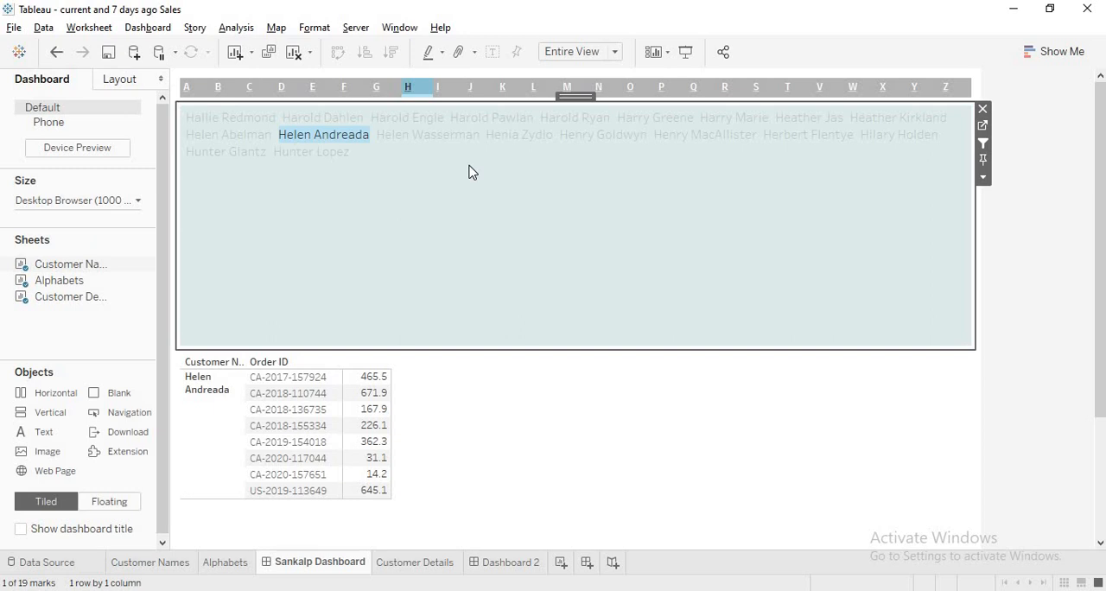
Add a new worksheet and close the Bat (only2019Stats) data source
left_click(562, 563)
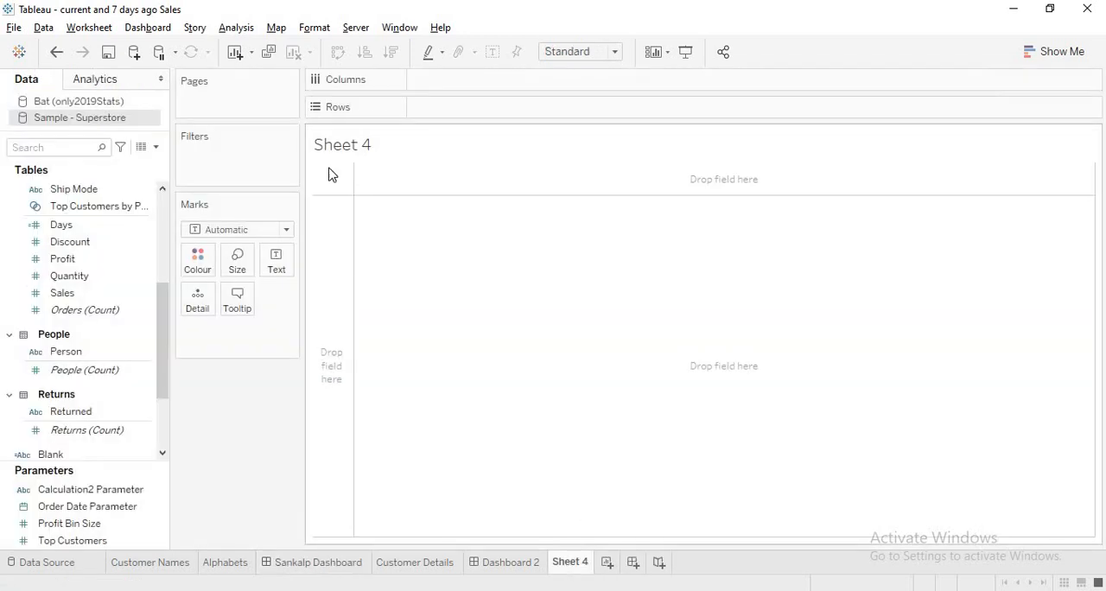
right_click(69, 105)
left_click(110, 210)
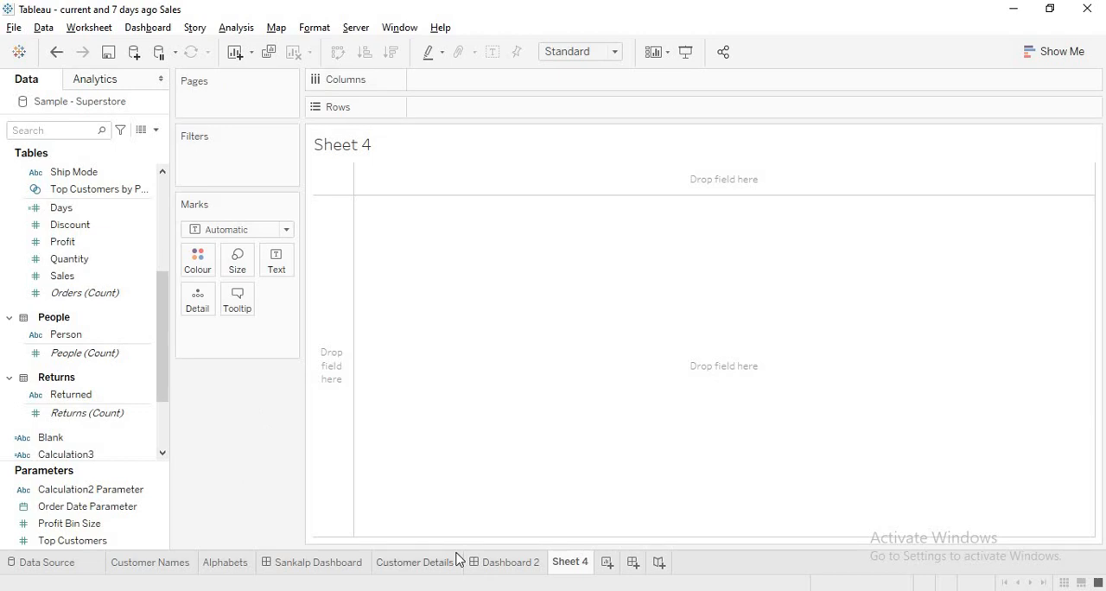
Look at the Telegram scenario sketch again and return to the new worksheet in Tableau
key("alt+Tab")
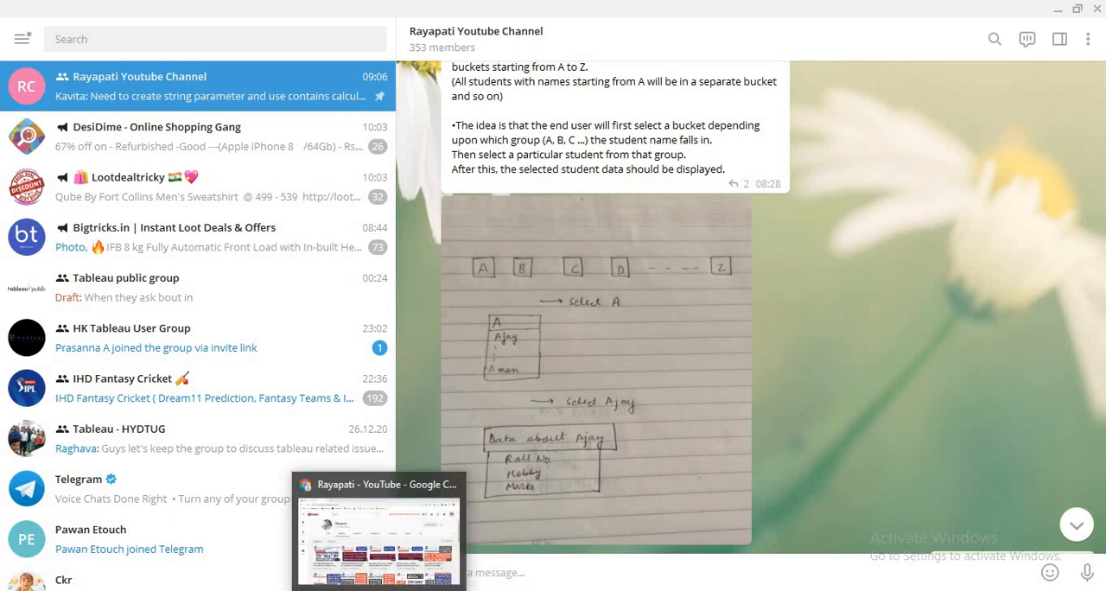
left_click(380, 536)
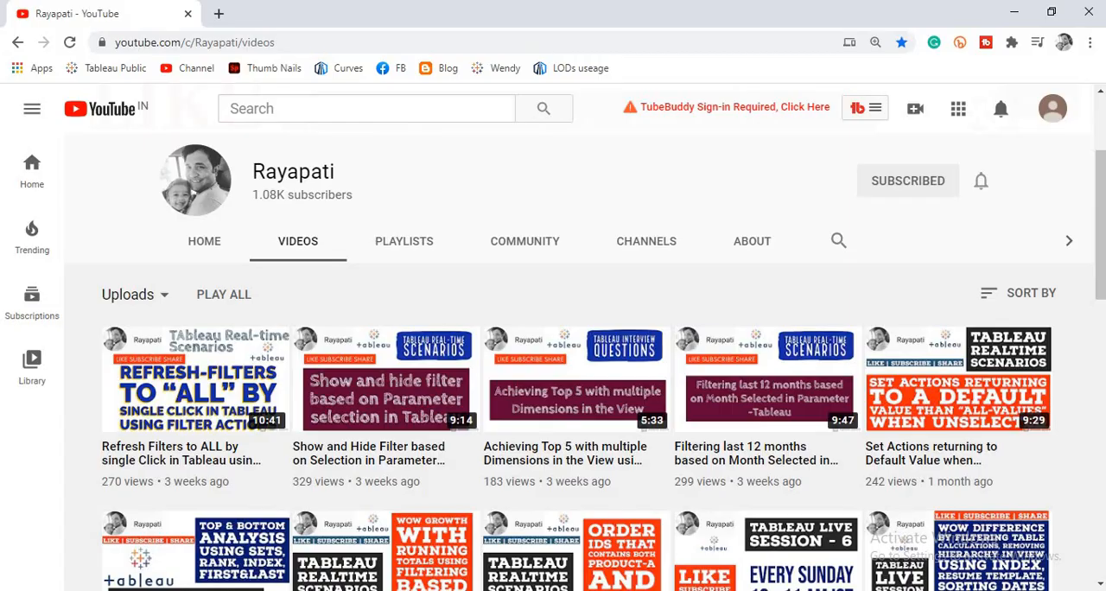
left_click(397, 589)
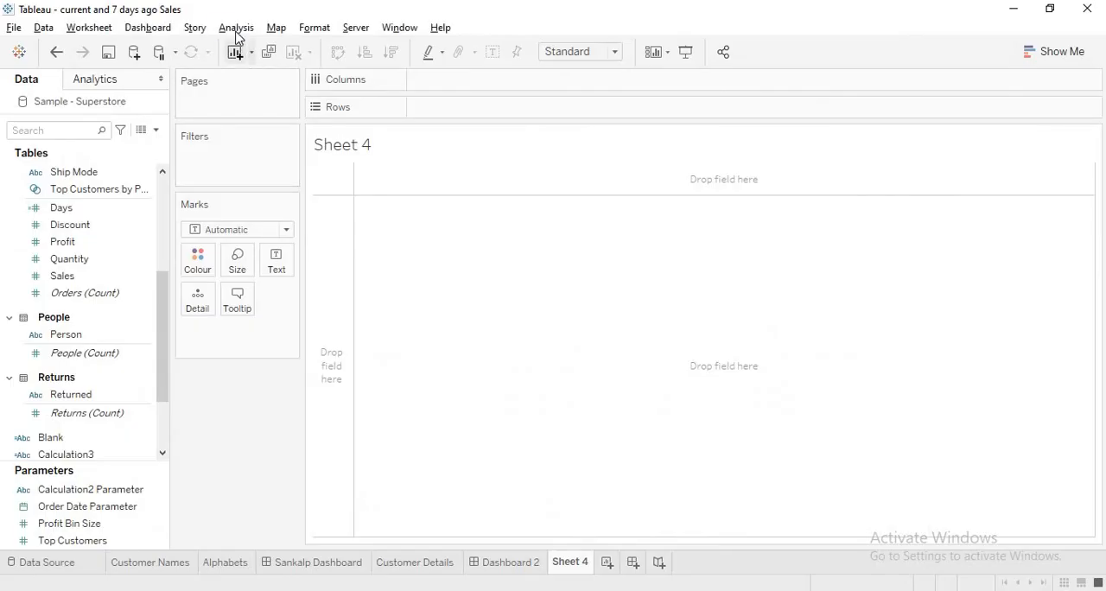
Create a calculated field named First Letter Bucket
left_click(235, 28)
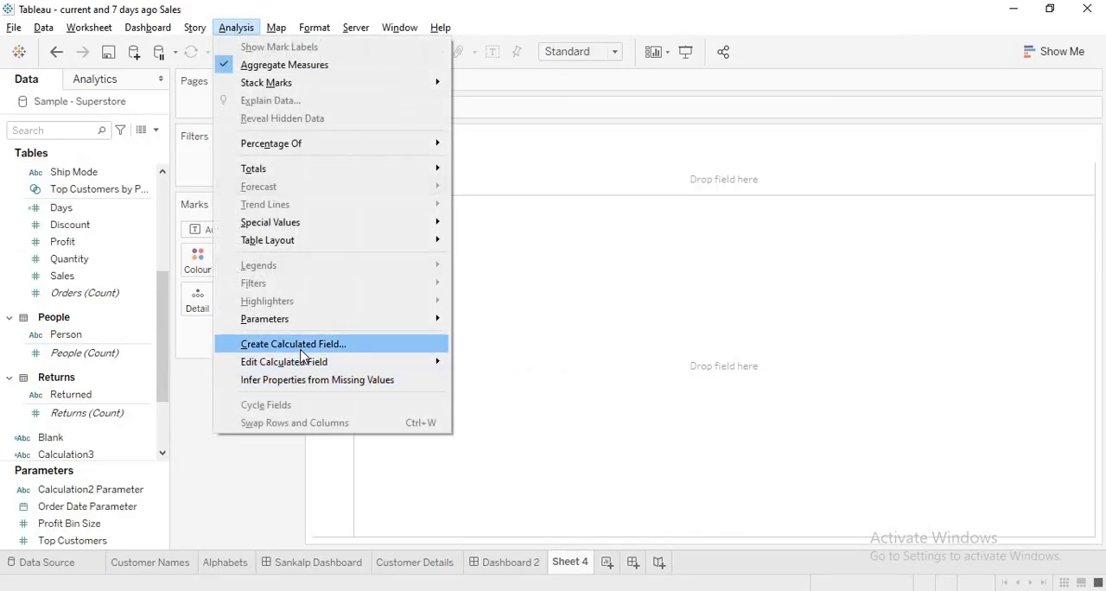
left_click(303, 346)
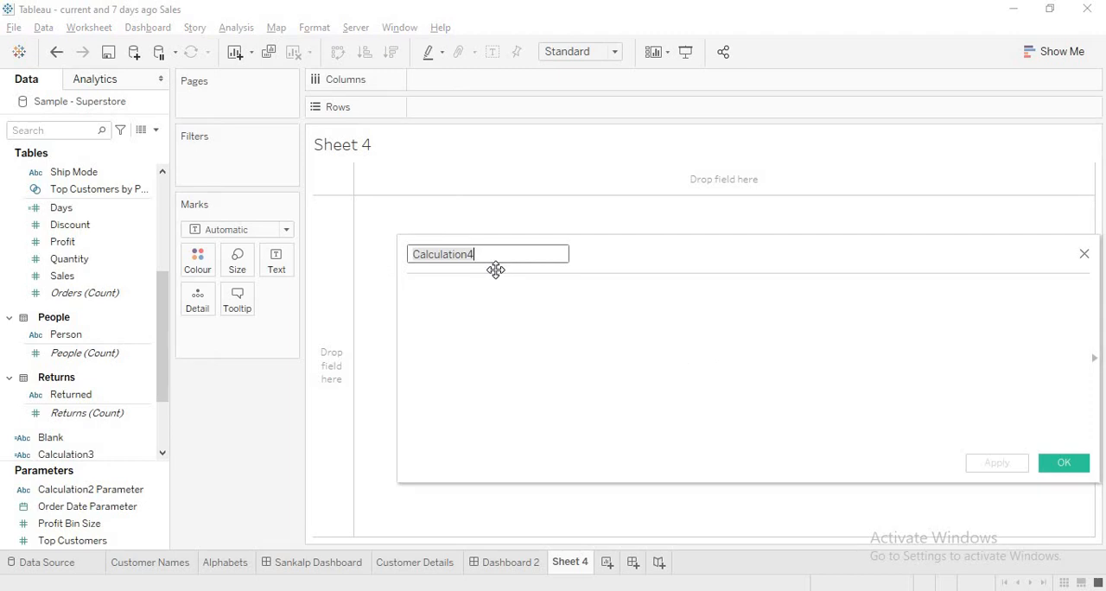
key("BackSpace")
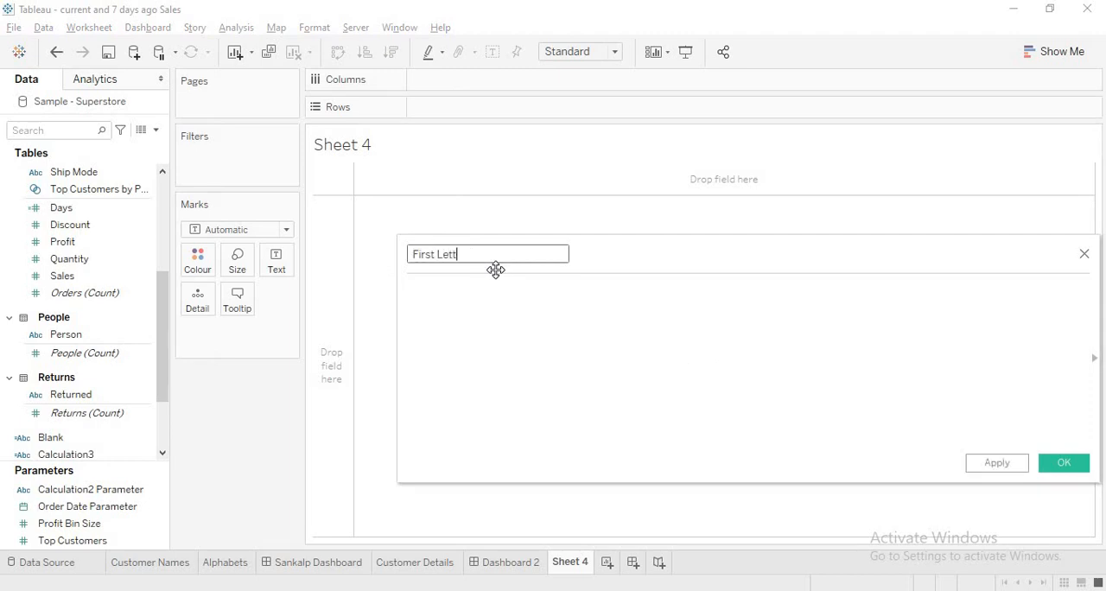
type("First Letter Bucket")
left_click(518, 316)
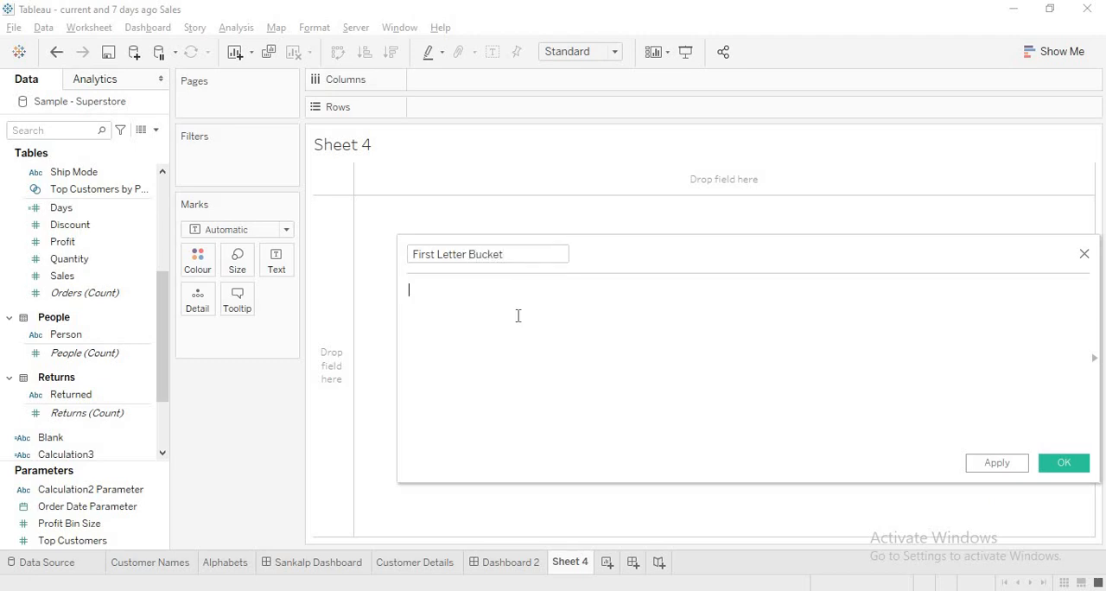
Enter the formula LEFT([Customer Name],1) for the First Letter Bucket field and apply it
type("Left")
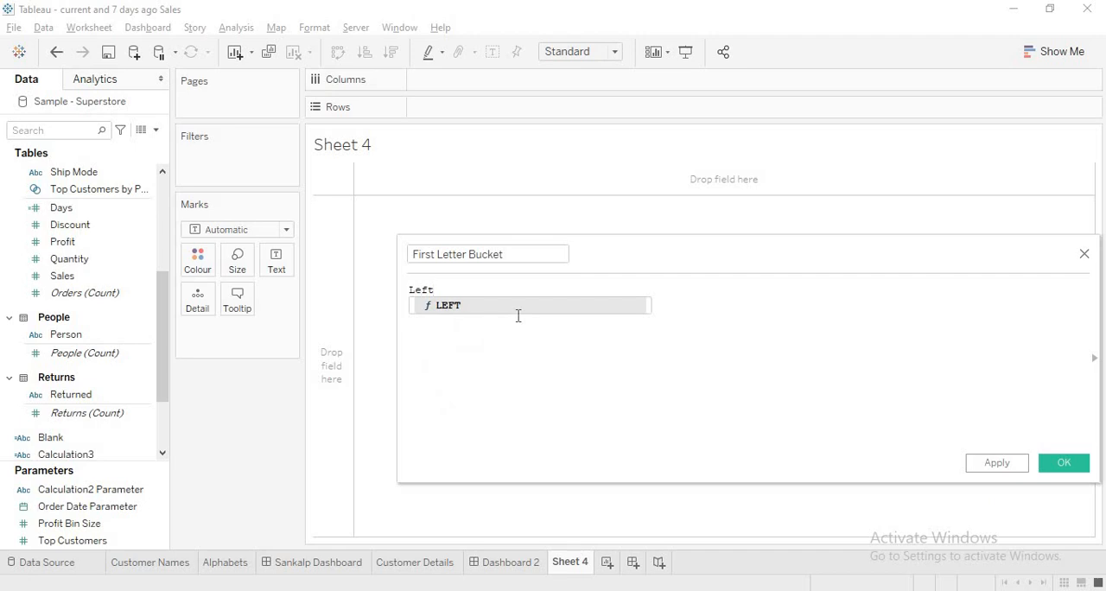
key("Left")
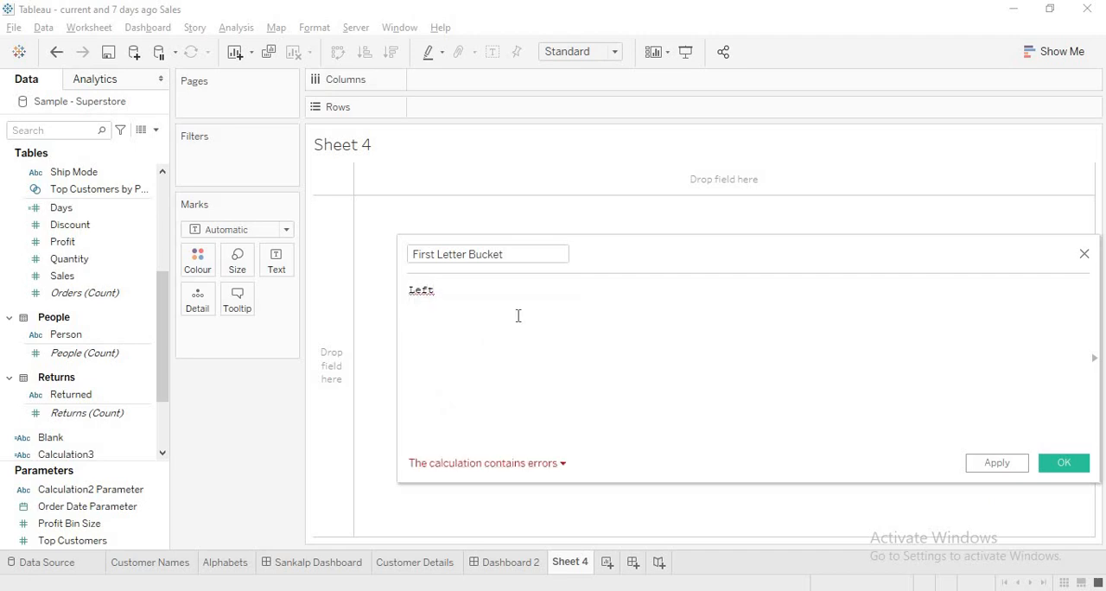
key("BackSpace")
key("Return")
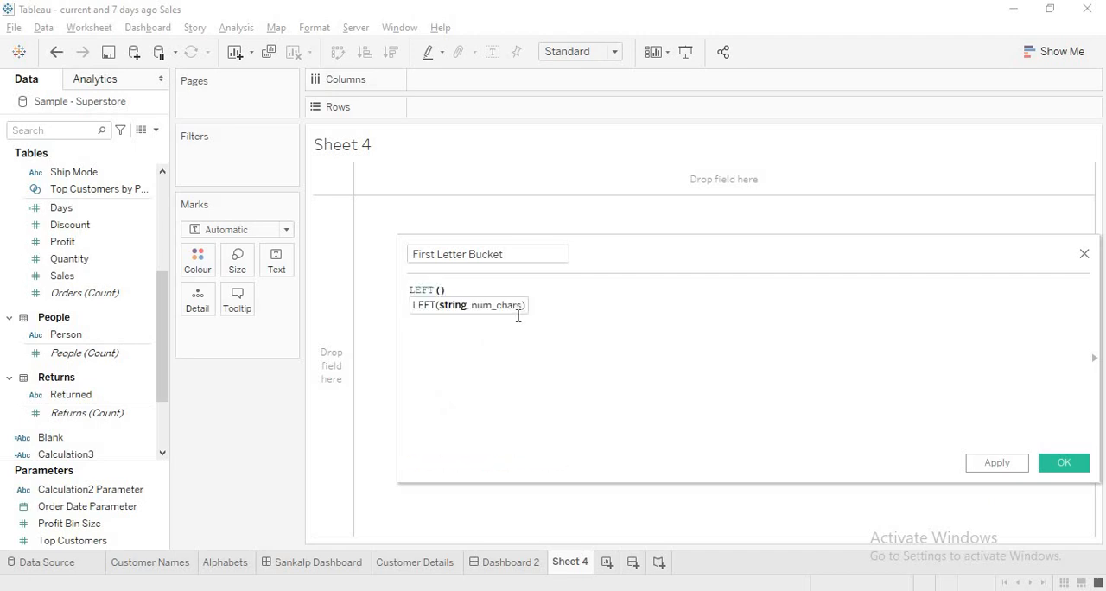
type("cust")
key("Return")
type(",1")
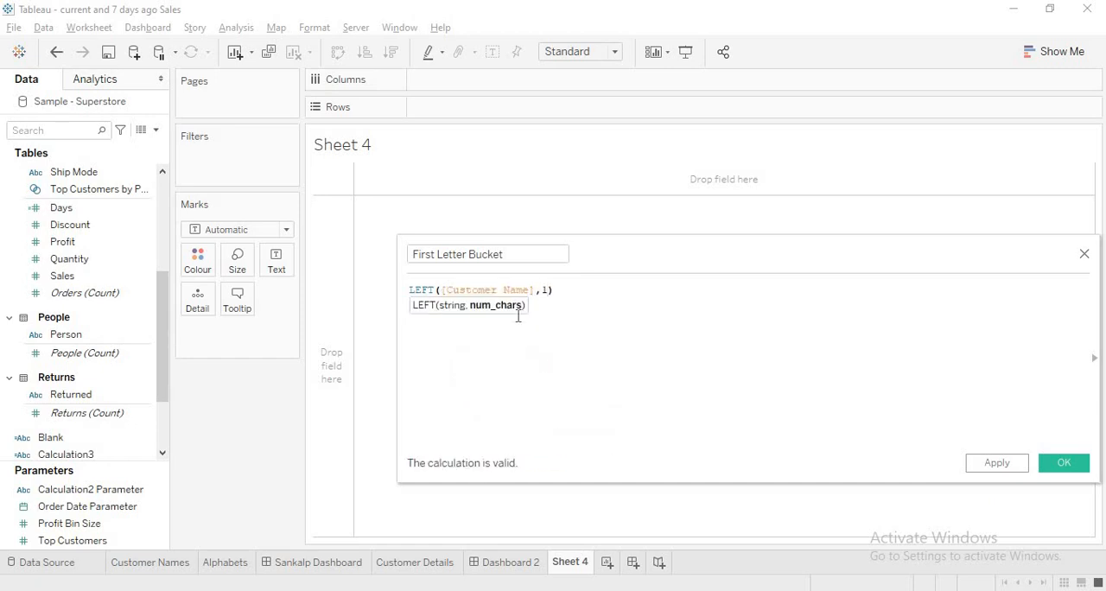
left_click(979, 467)
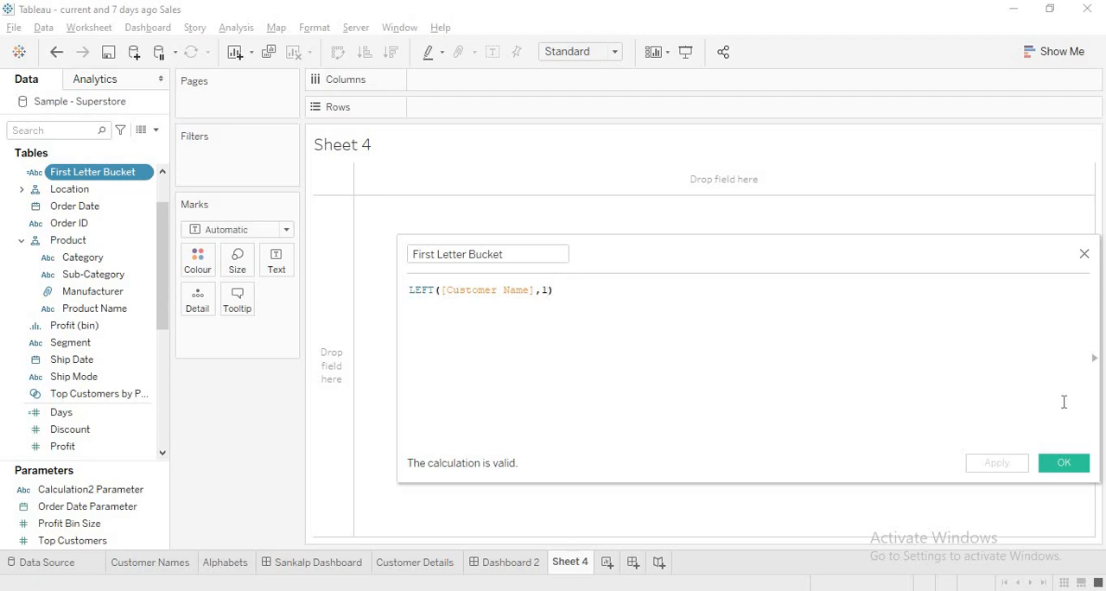
Place First Letter Bucket on Rows, close the calculation editor, and look through the list of letters
left_click_drag(76, 176, 447, 109)
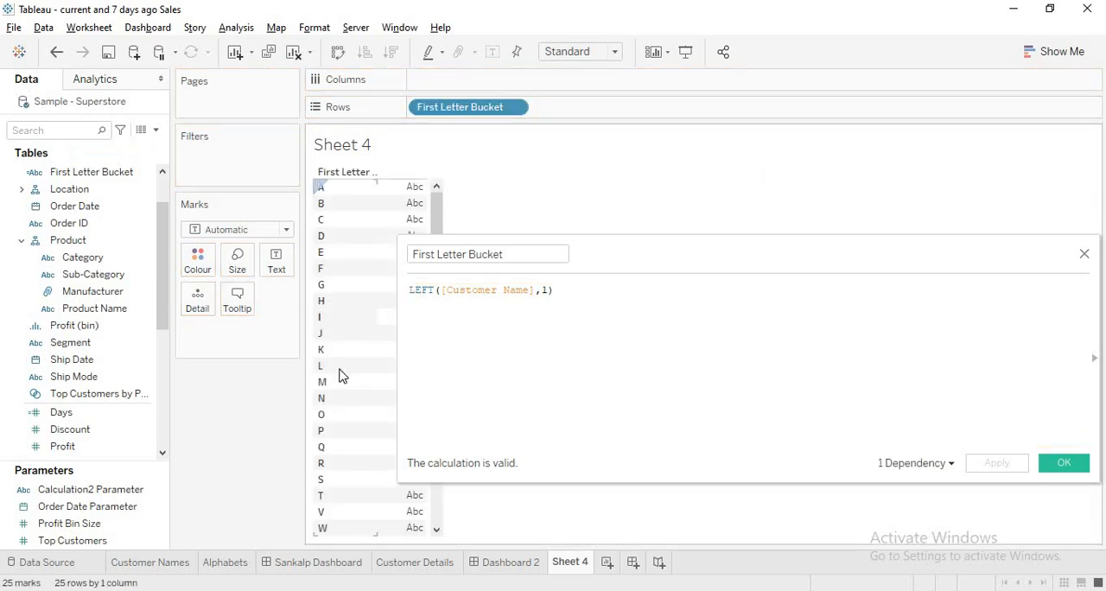
left_click(1088, 257)
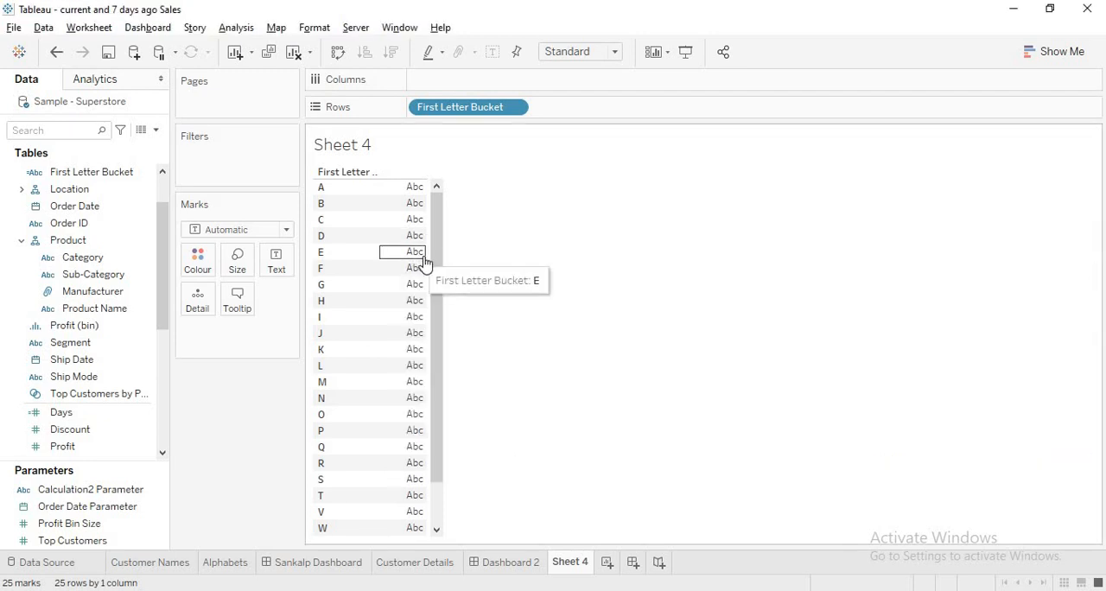
left_click_drag(440, 370, 442, 430)
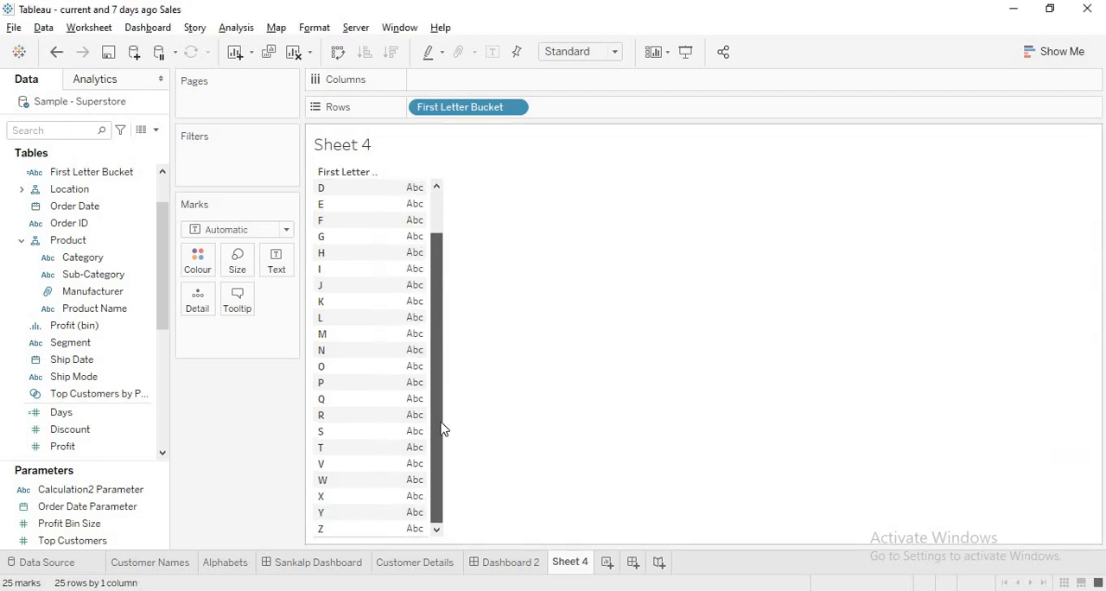
left_click(435, 187)
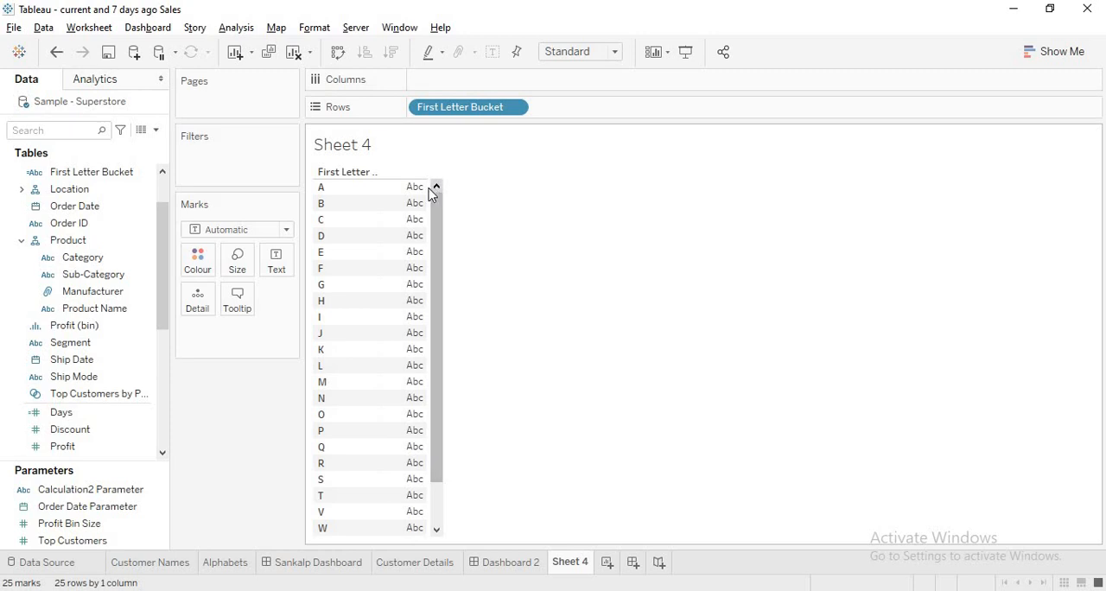
mouse_move(410, 198)
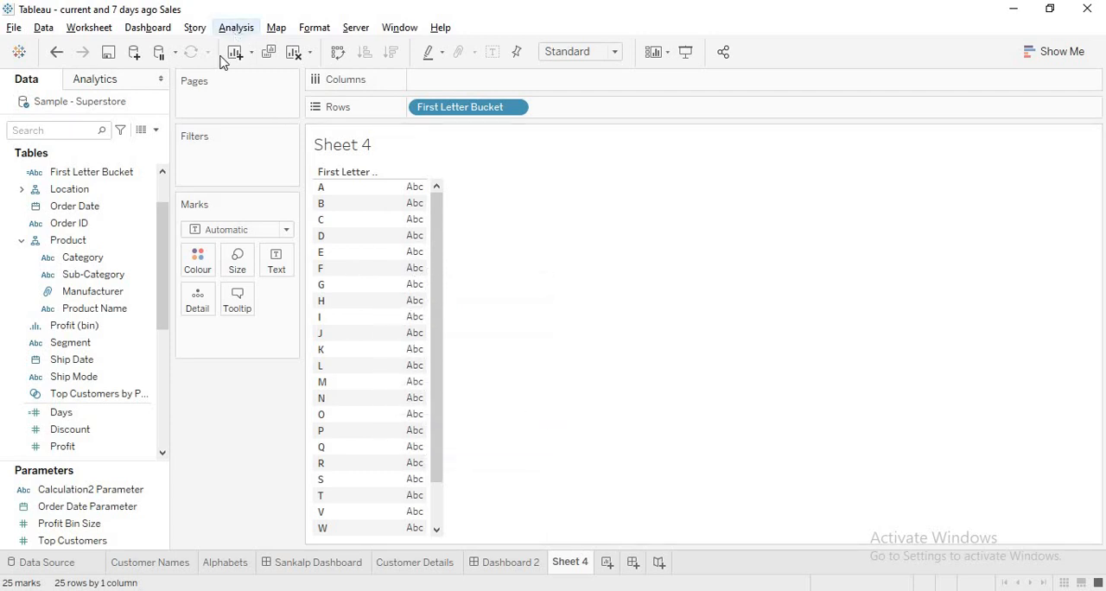
left_click(236, 27)
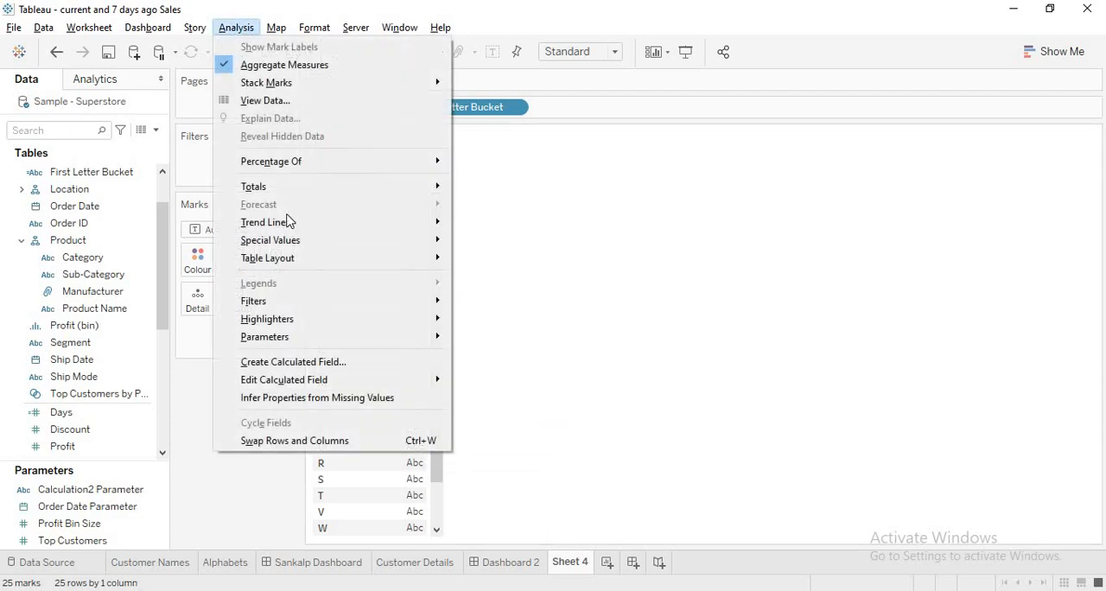
left_click(200, 413)
left_click_drag(160, 229, 162, 195)
left_click(116, 206)
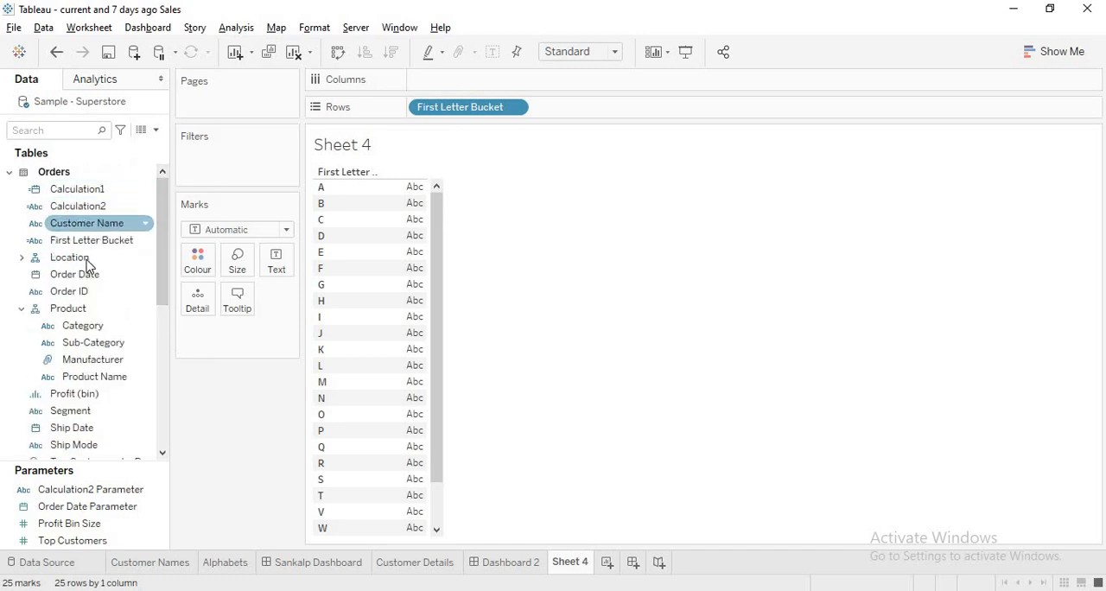
Find the Blank calculated field, check its formula, and place it on Text in the letter list
left_click(37, 134)
type("bl")
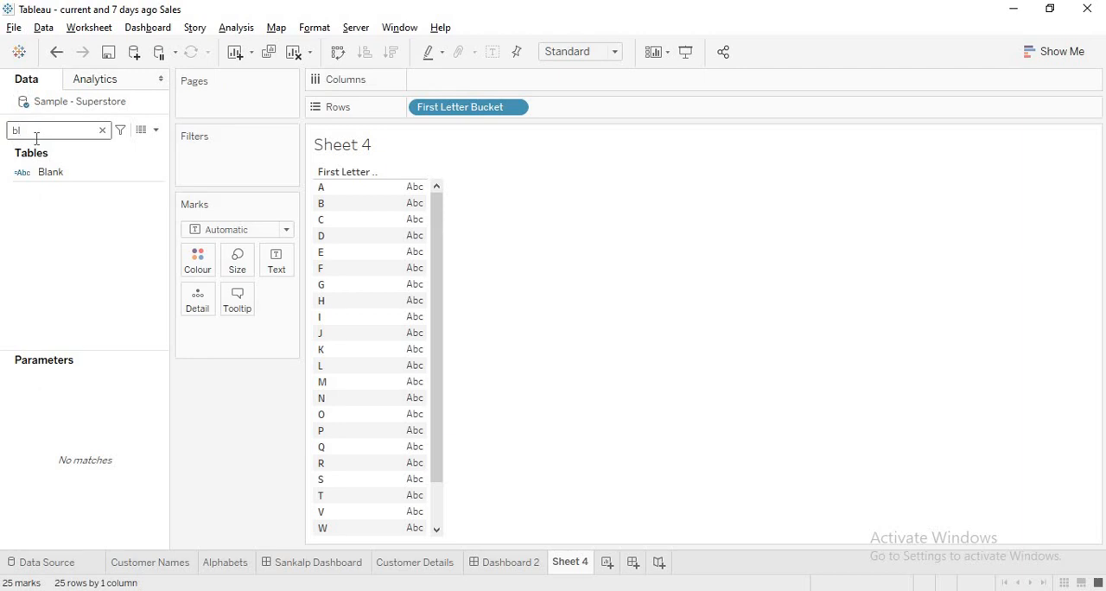
right_click(64, 177)
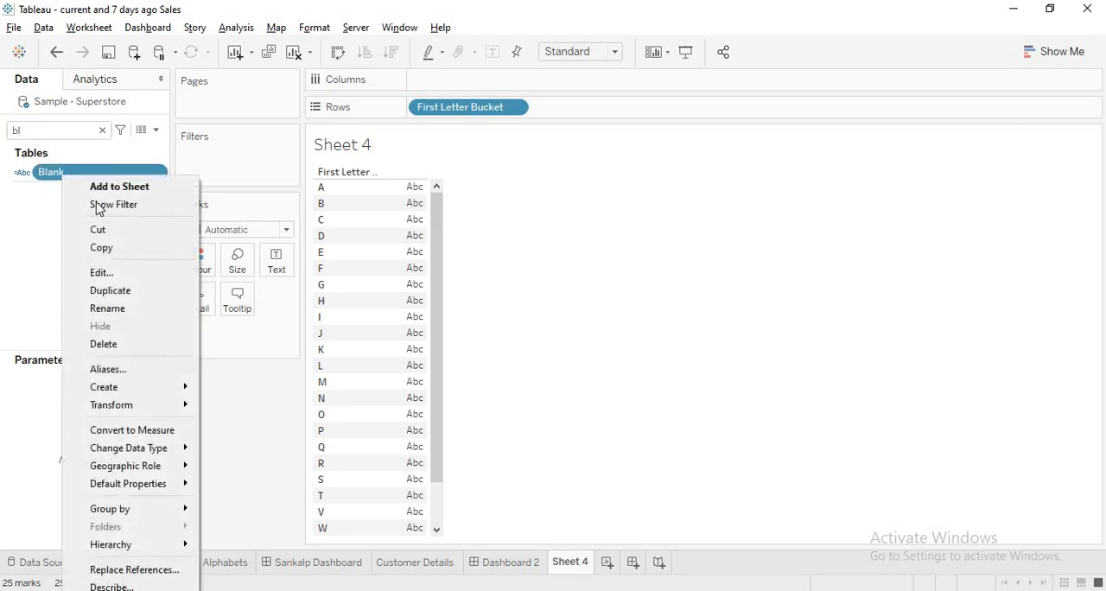
left_click(130, 277)
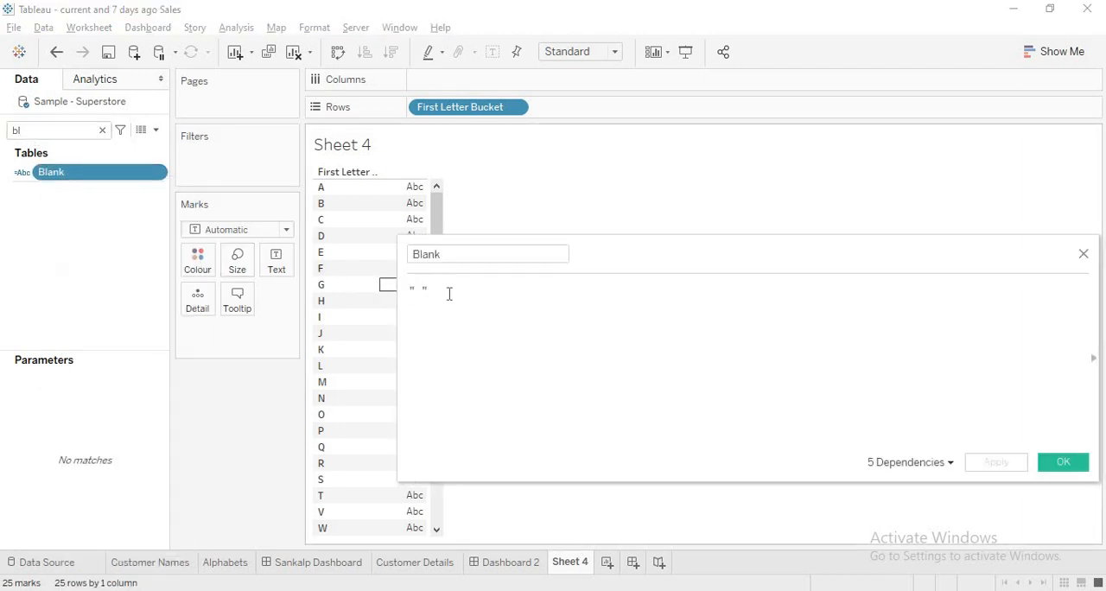
left_click(1061, 464)
left_click_drag(74, 177, 281, 262)
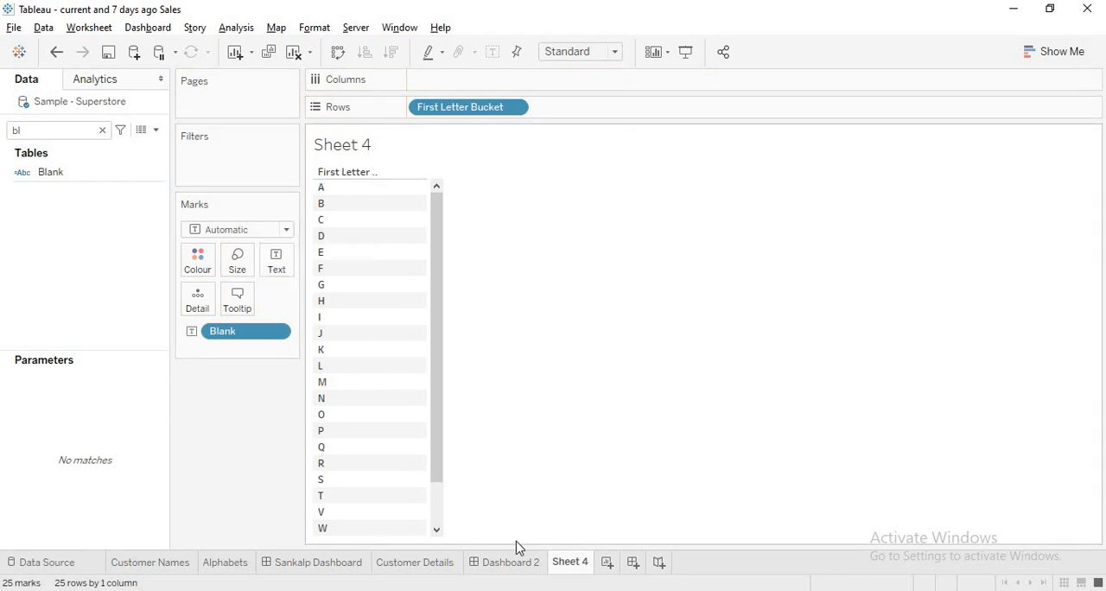
Add another worksheet, look back at the letter list in Sheet 4, and return to the new Sheet 5
left_click(605, 564)
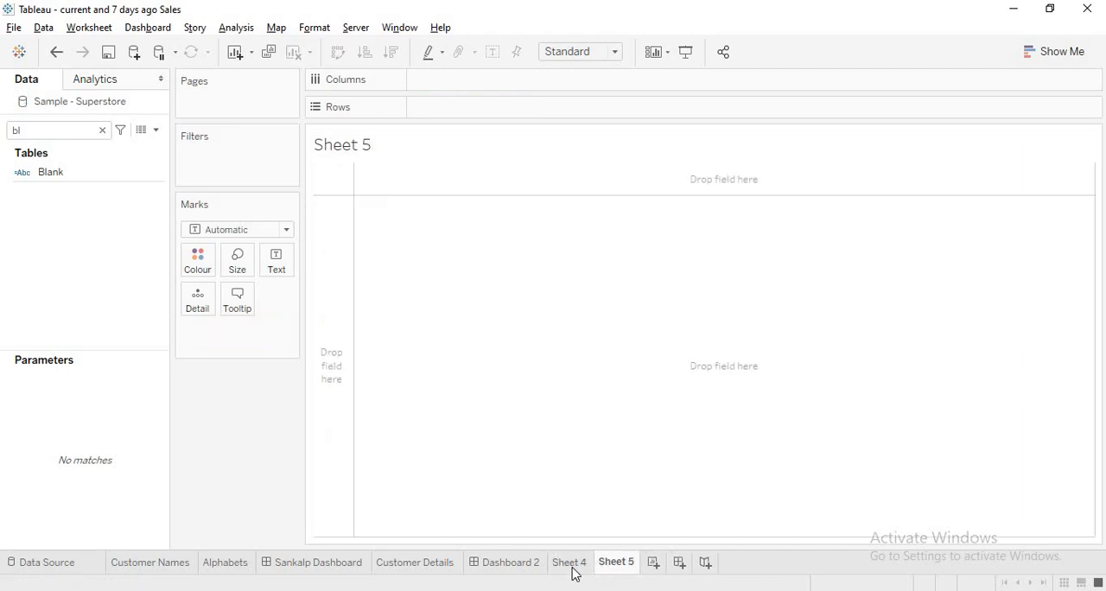
left_click(566, 563)
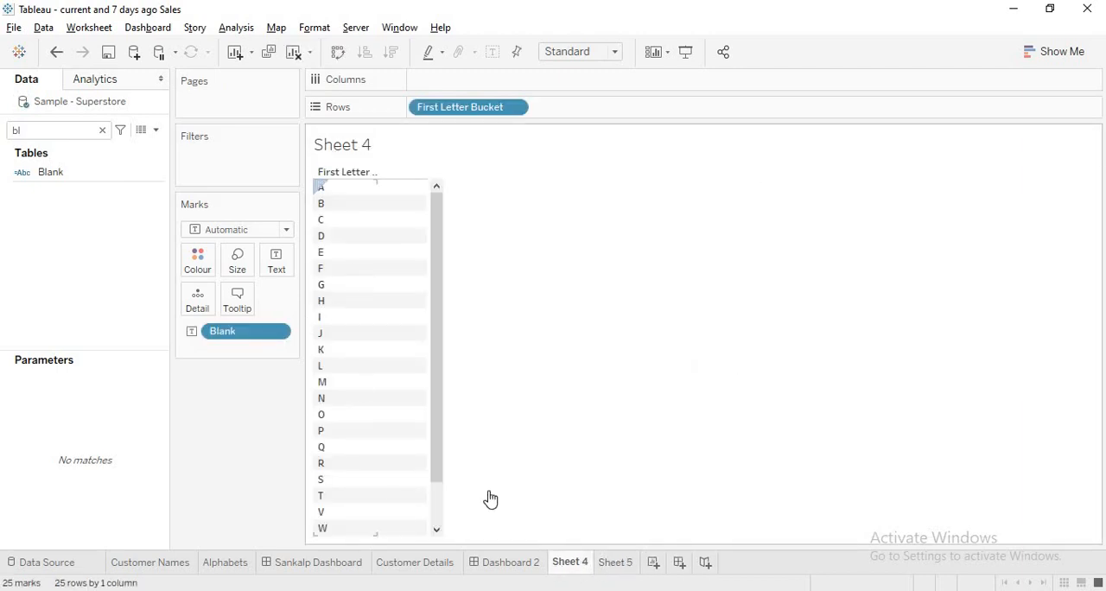
left_click(617, 562)
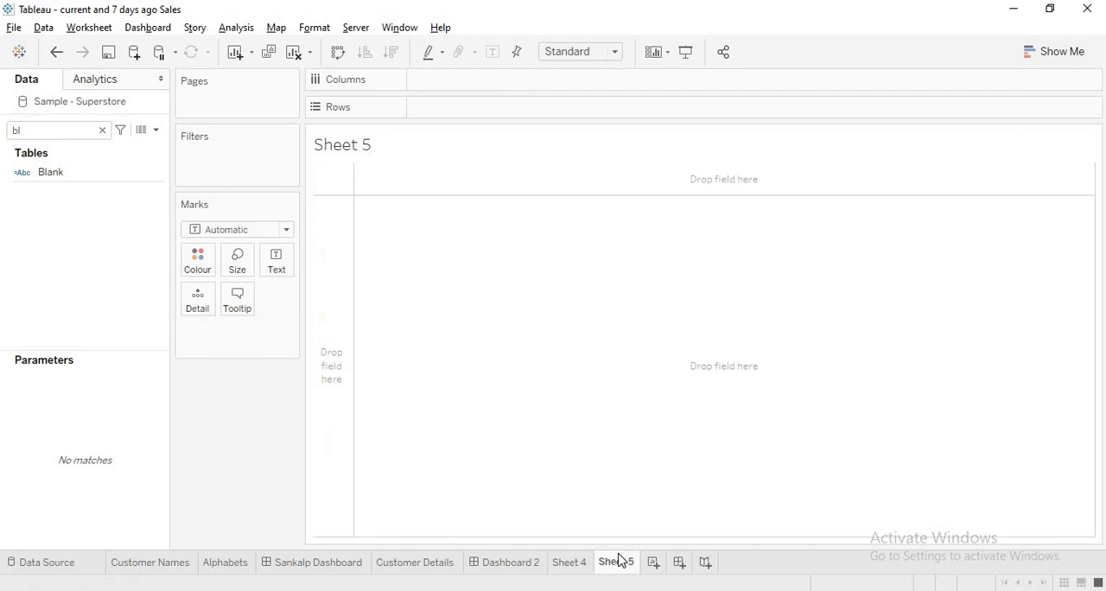
Clear the field search and place Customer Name on Text in Sheet 5
left_click(102, 130)
left_click_drag(93, 228, 282, 268)
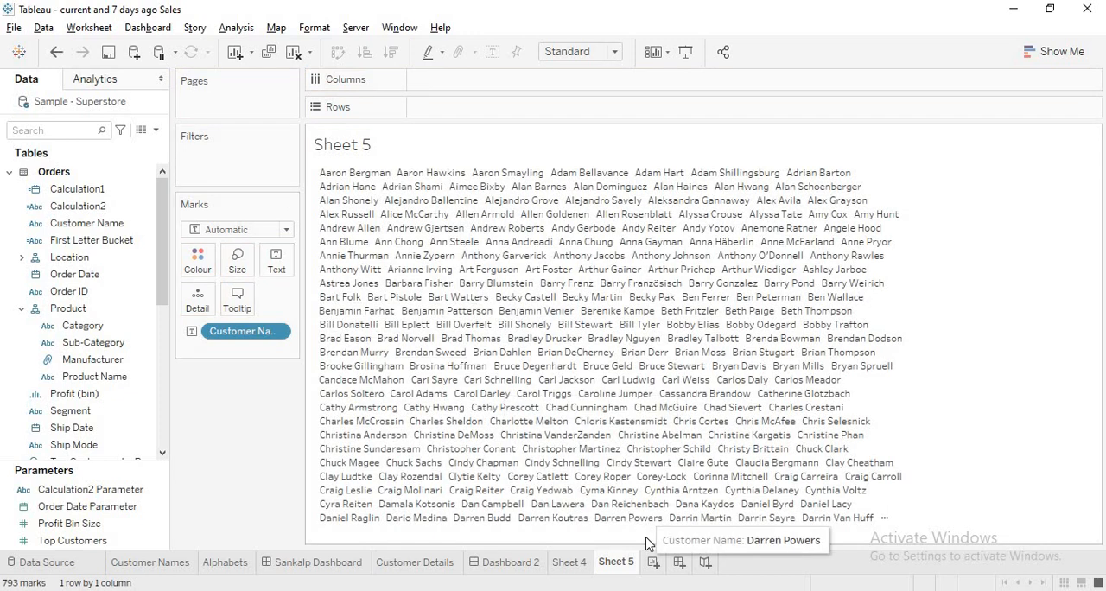
Add another worksheet with Customer Name and Order ID on Rows, adding all members, and Sales on Text
left_click(654, 564)
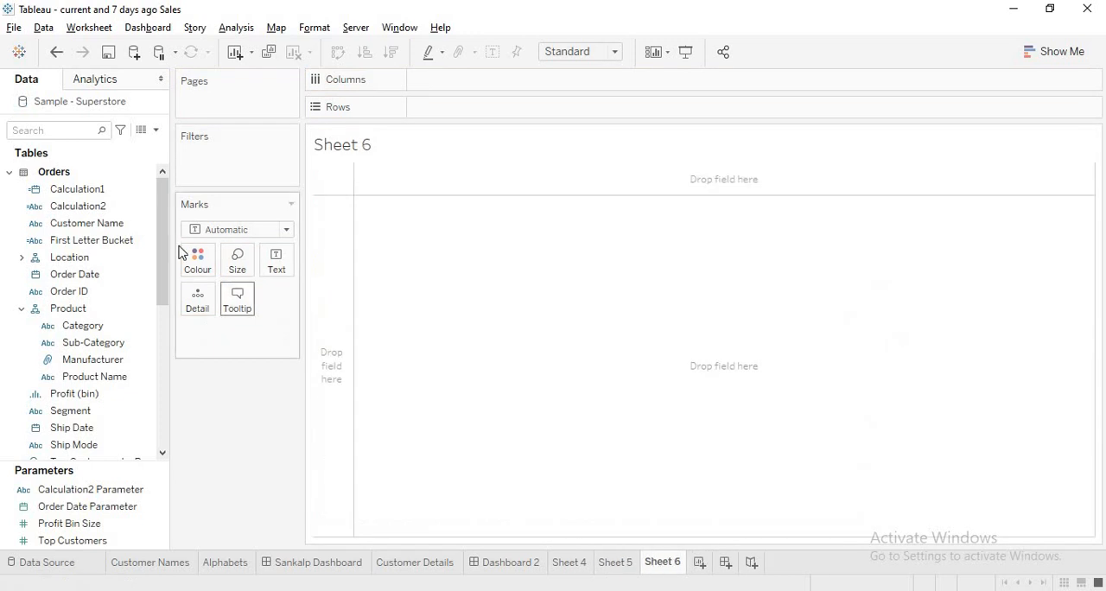
left_click_drag(86, 223, 481, 113)
left_click_drag(77, 291, 540, 112)
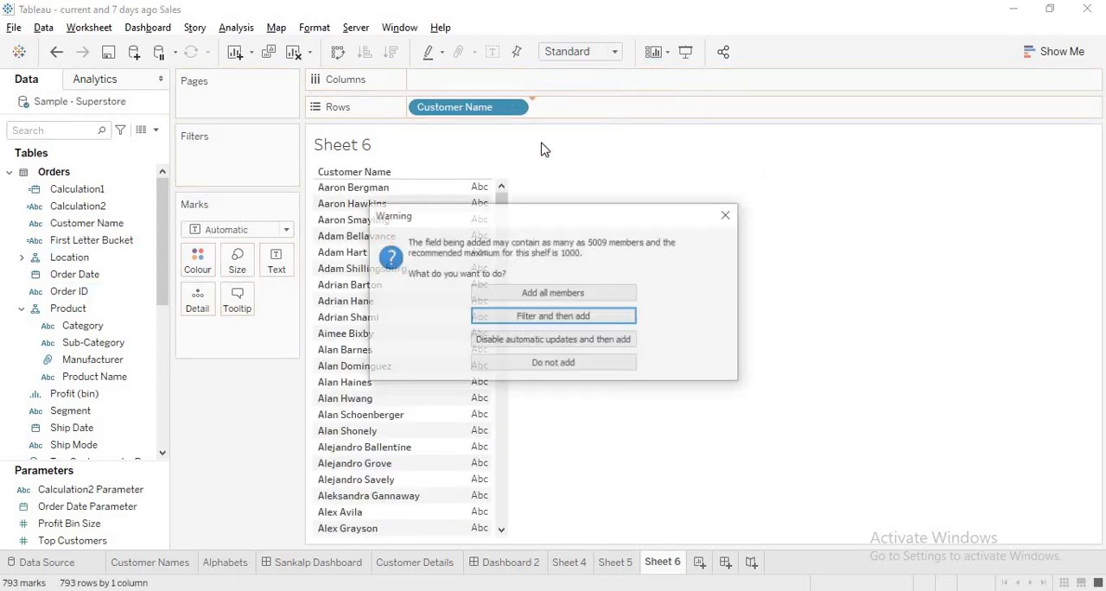
left_click(514, 294)
left_click_drag(159, 226, 157, 387)
left_click_drag(57, 174, 264, 270)
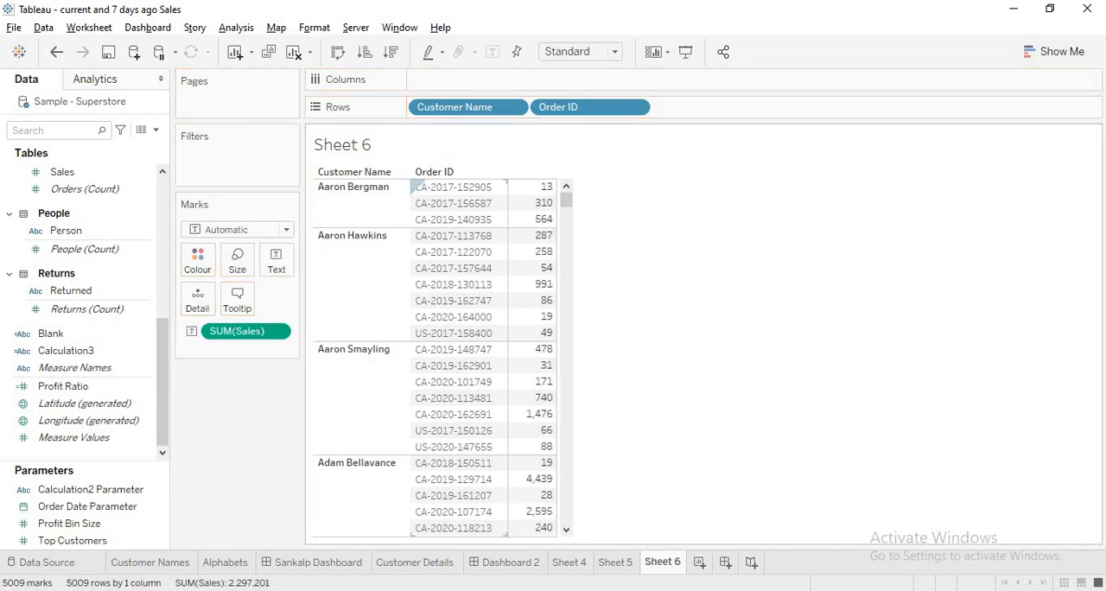
Create a new dashboard and stack three vertical layout containers, making the topmost one a shallow strip
left_click(725, 563)
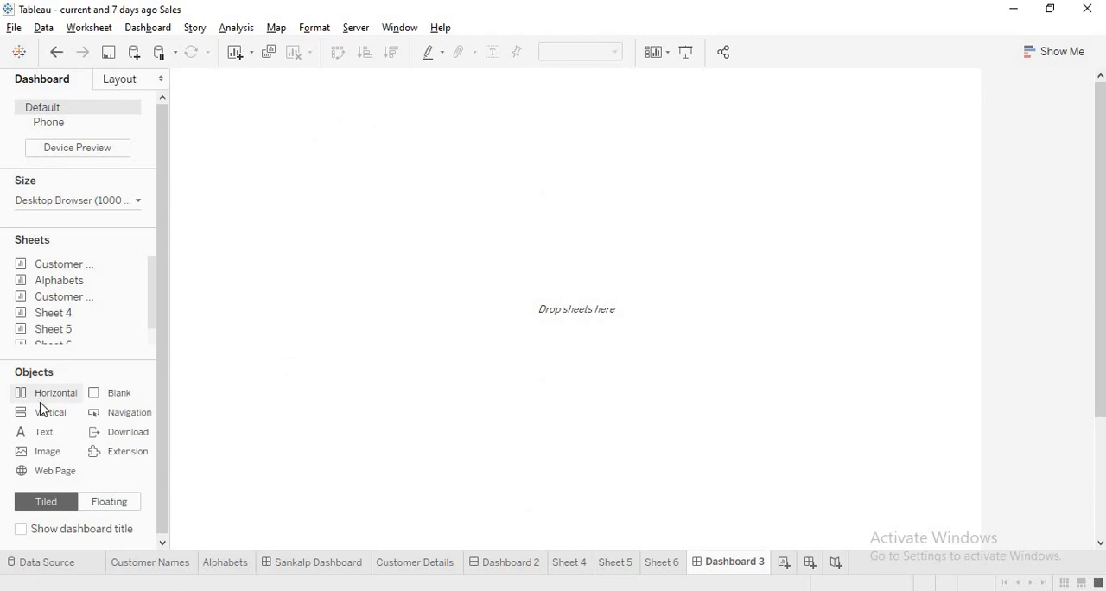
left_click_drag(439, 199, 444, 199)
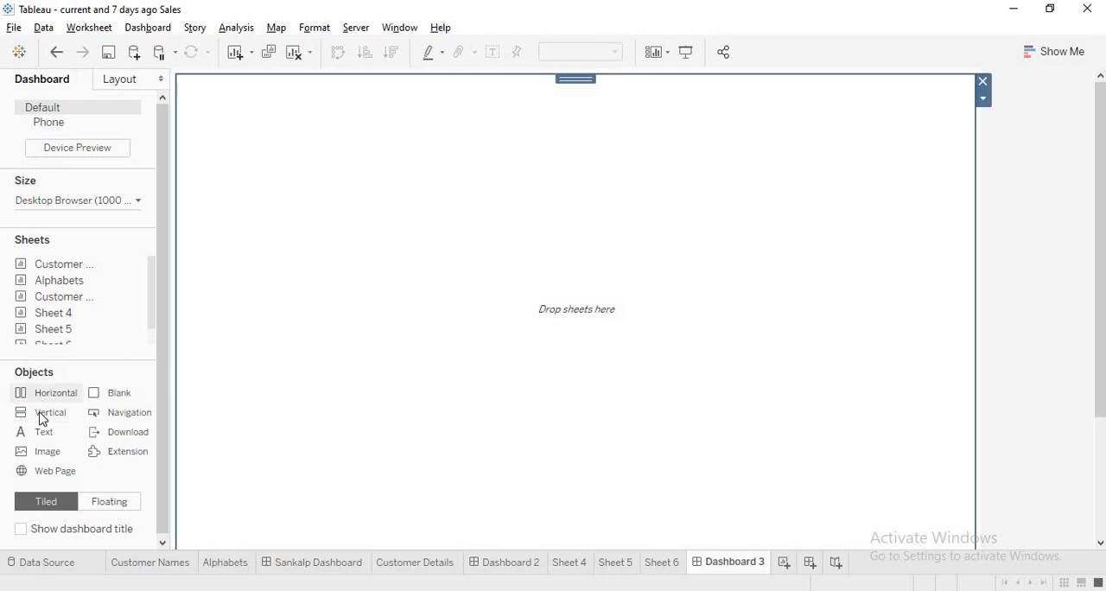
left_click_drag(40, 418, 441, 86)
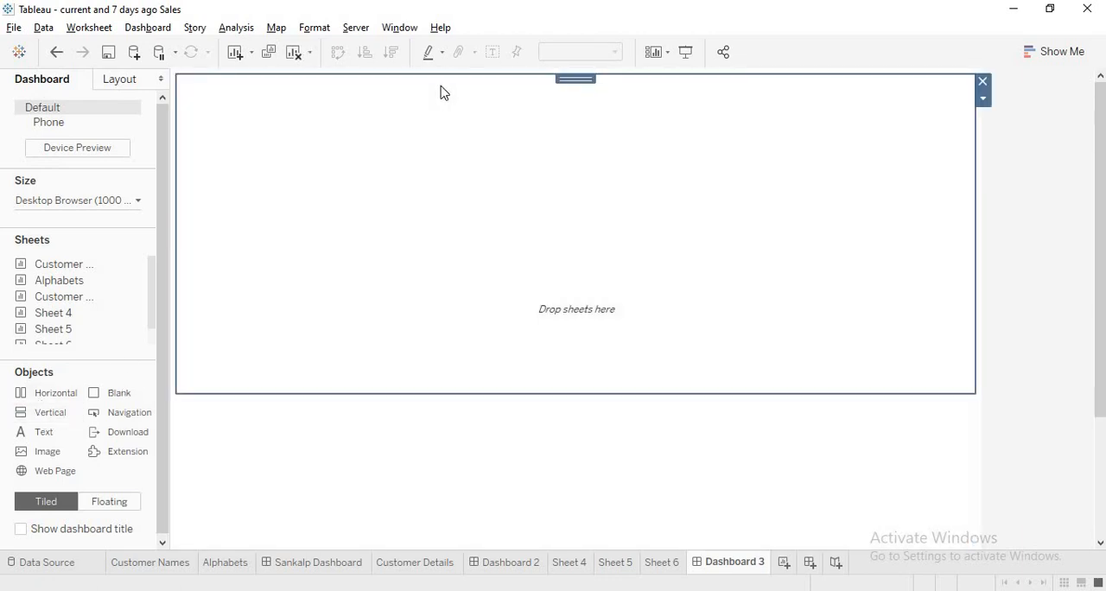
left_click_drag(487, 394, 492, 180)
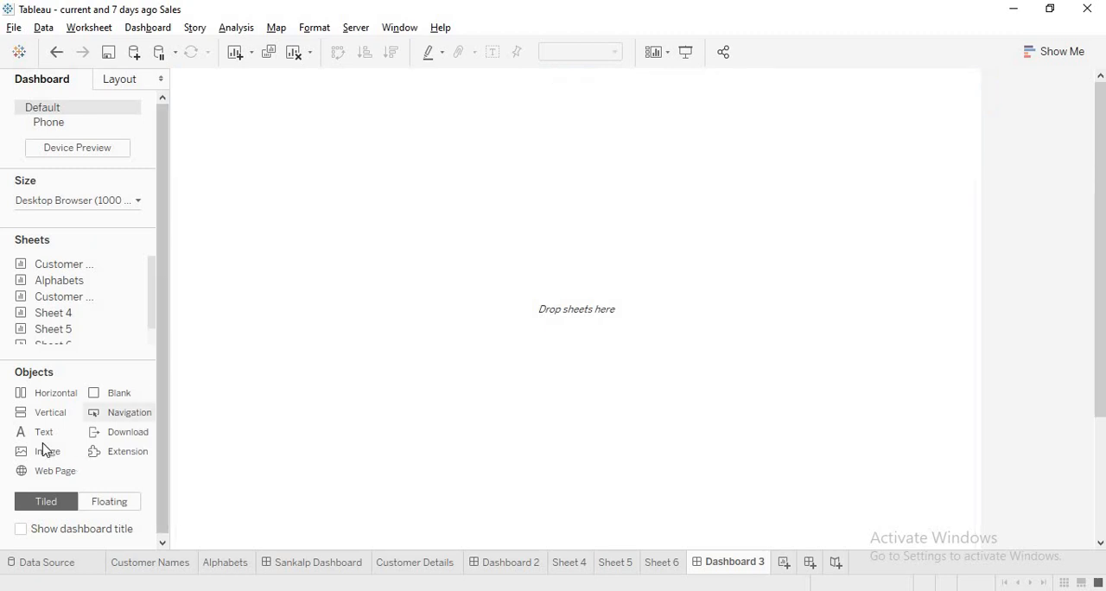
left_click_drag(331, 418, 476, 516)
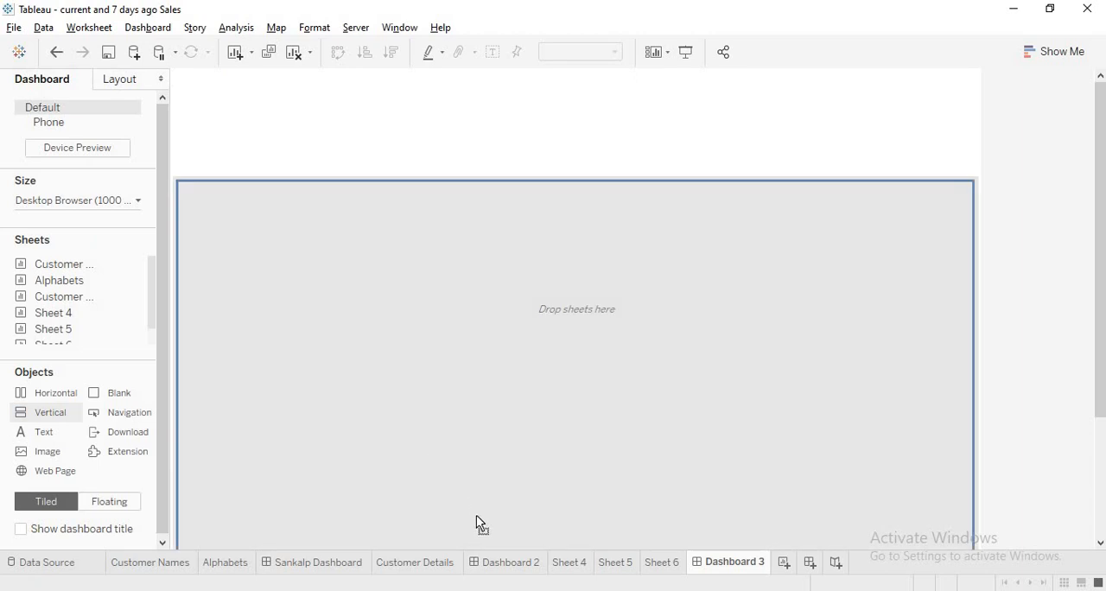
left_click_drag(469, 220, 472, 208)
left_click(483, 127)
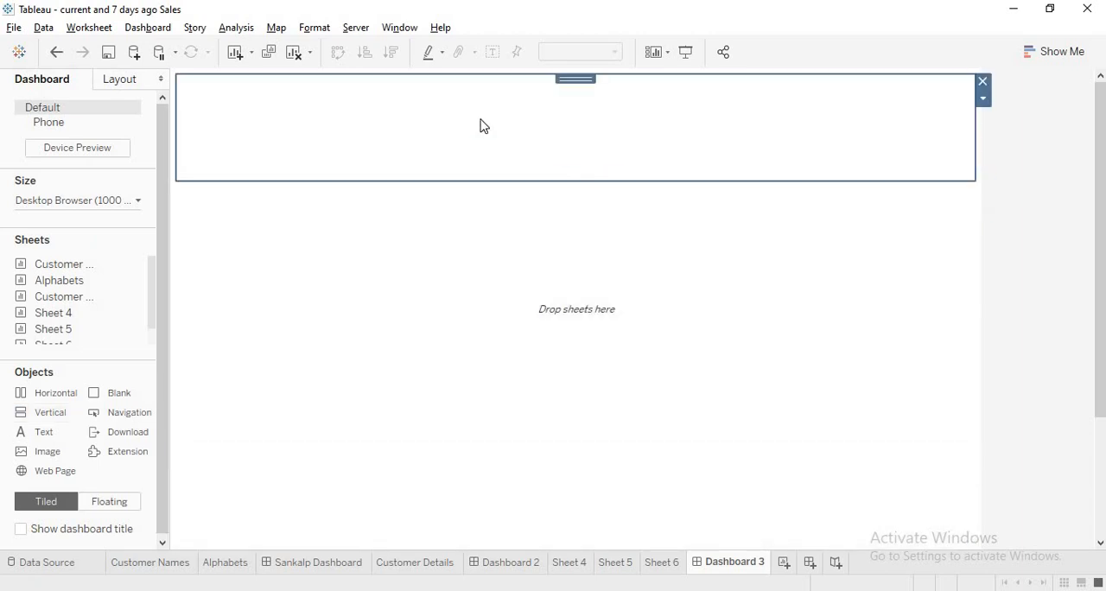
Place Sheet 4 in the dashboard's top container and swap its rows and columns on the worksheet
left_click_drag(151, 285, 149, 305)
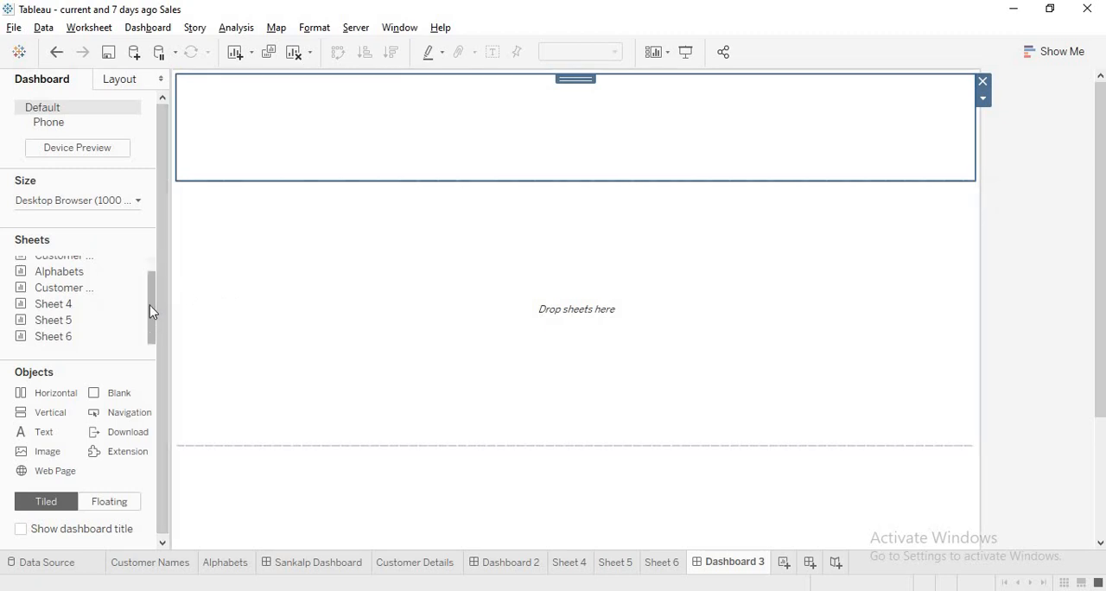
left_click_drag(81, 313, 341, 127)
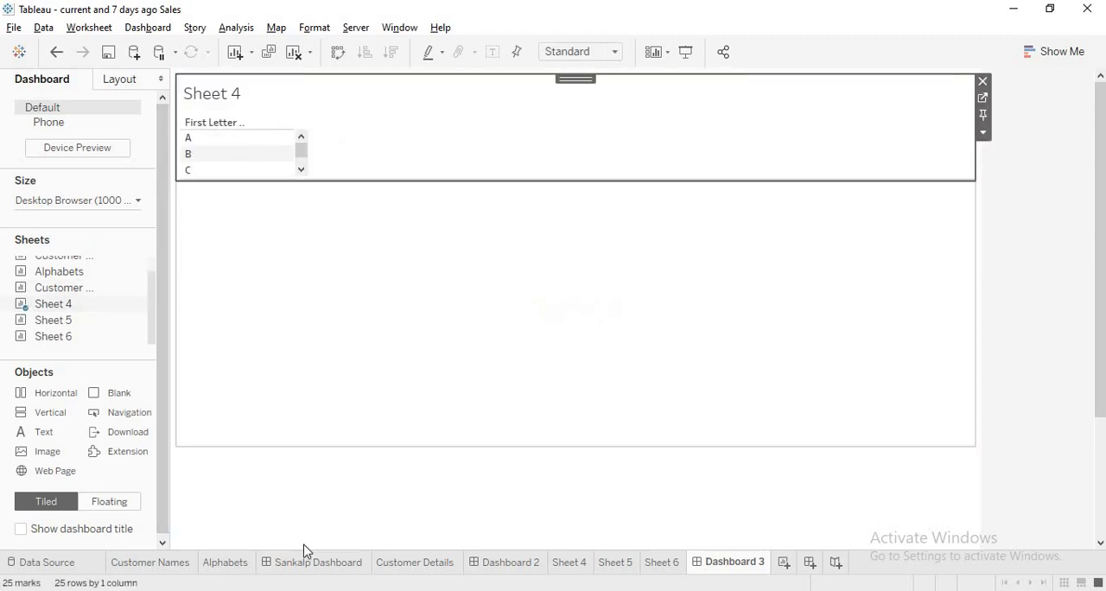
left_click(572, 562)
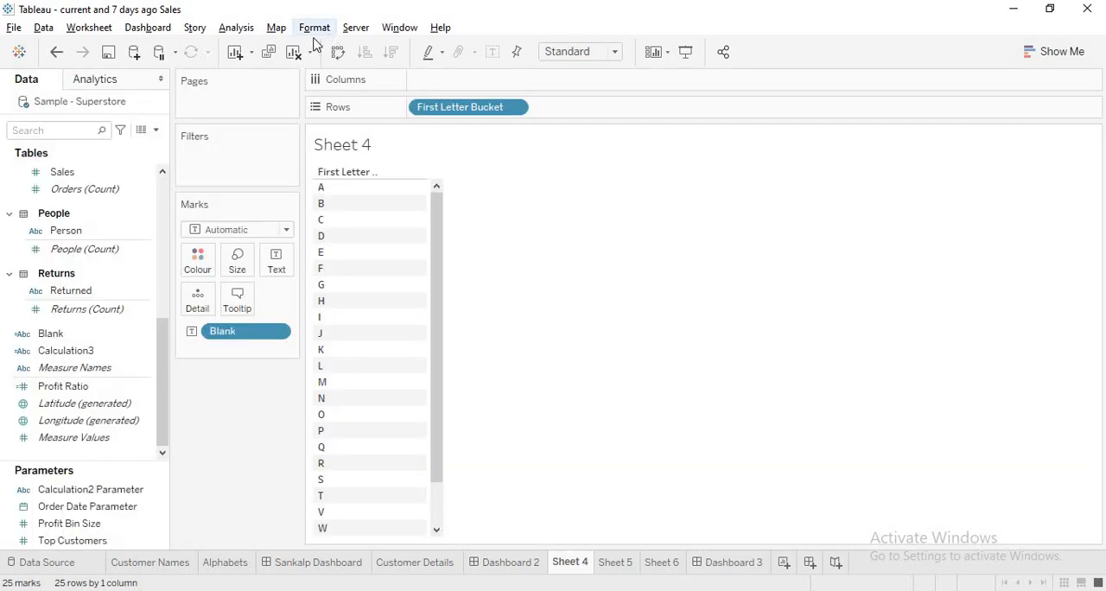
left_click(337, 53)
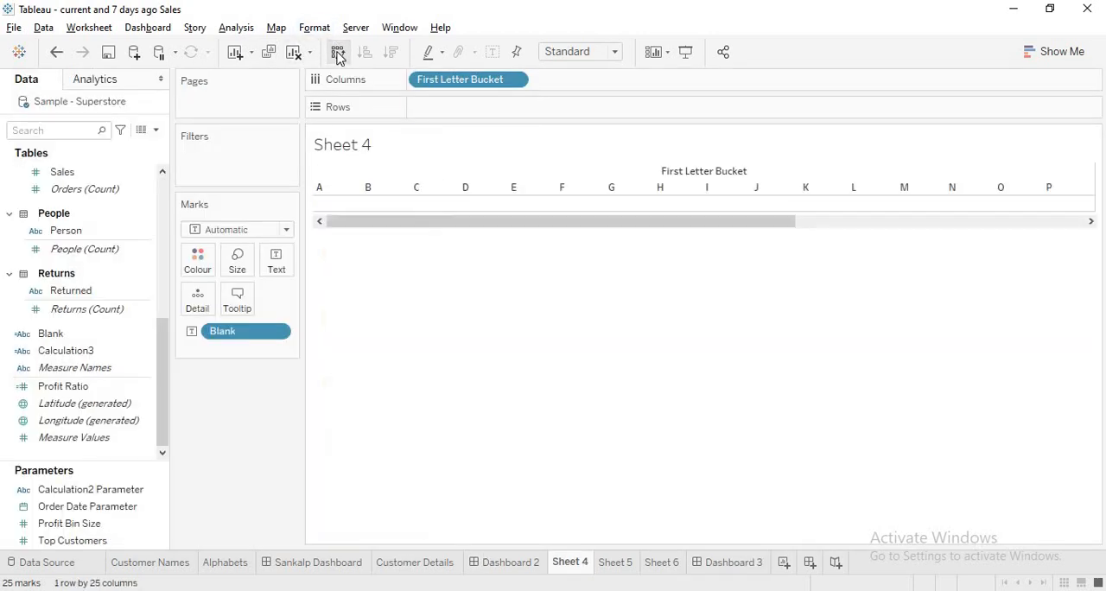
left_click(754, 568)
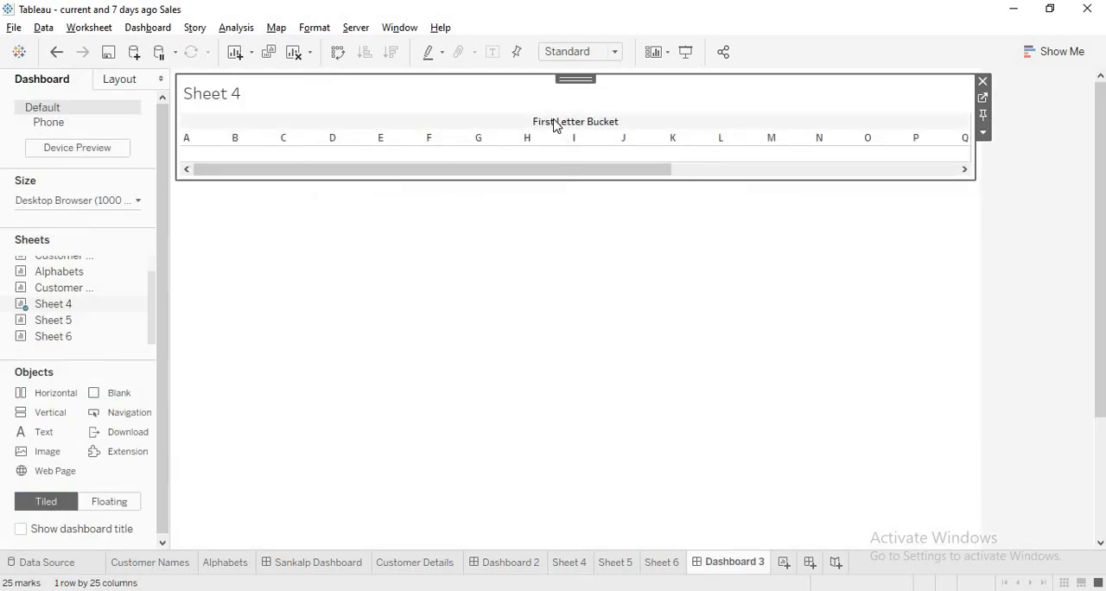
Hide Sheet 4's title and column field labels on the dashboard, and shrink the top container around the letters
right_click(198, 86)
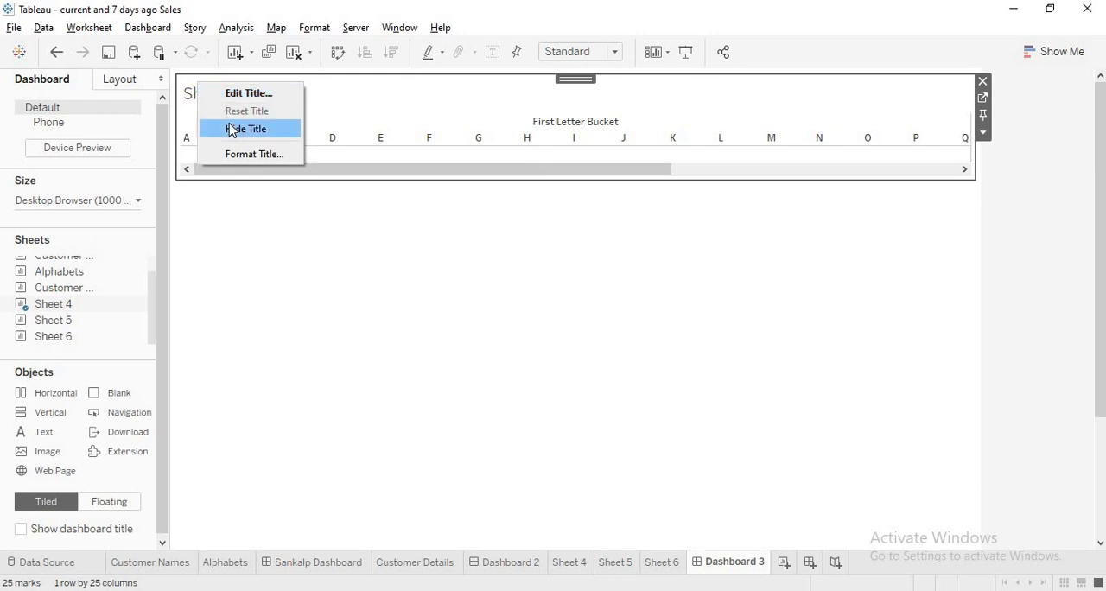
left_click(232, 131)
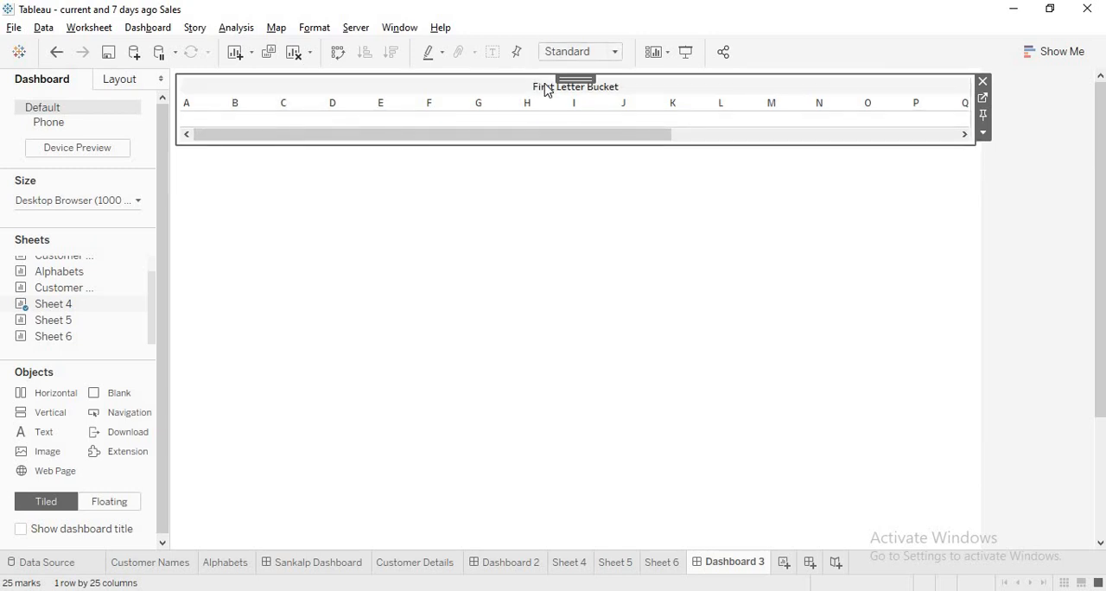
right_click(546, 90)
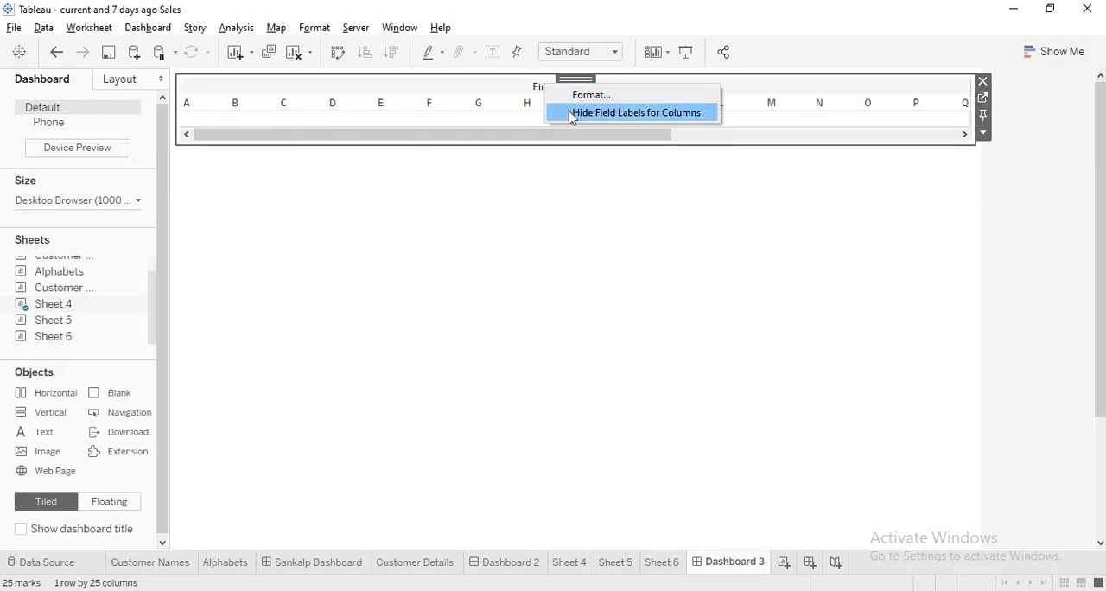
left_click(570, 113)
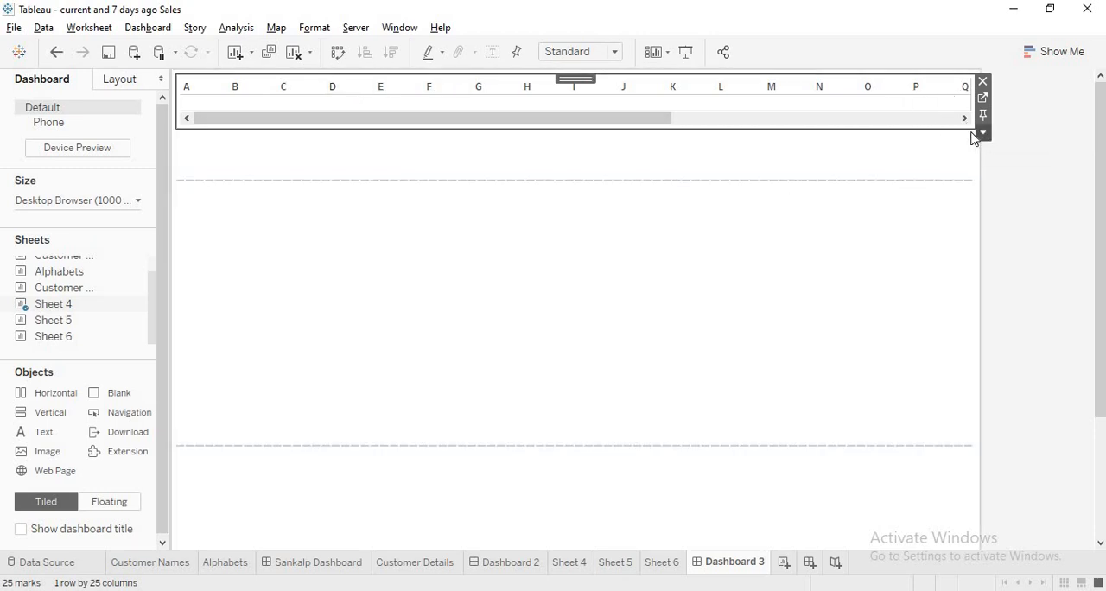
left_click(395, 175)
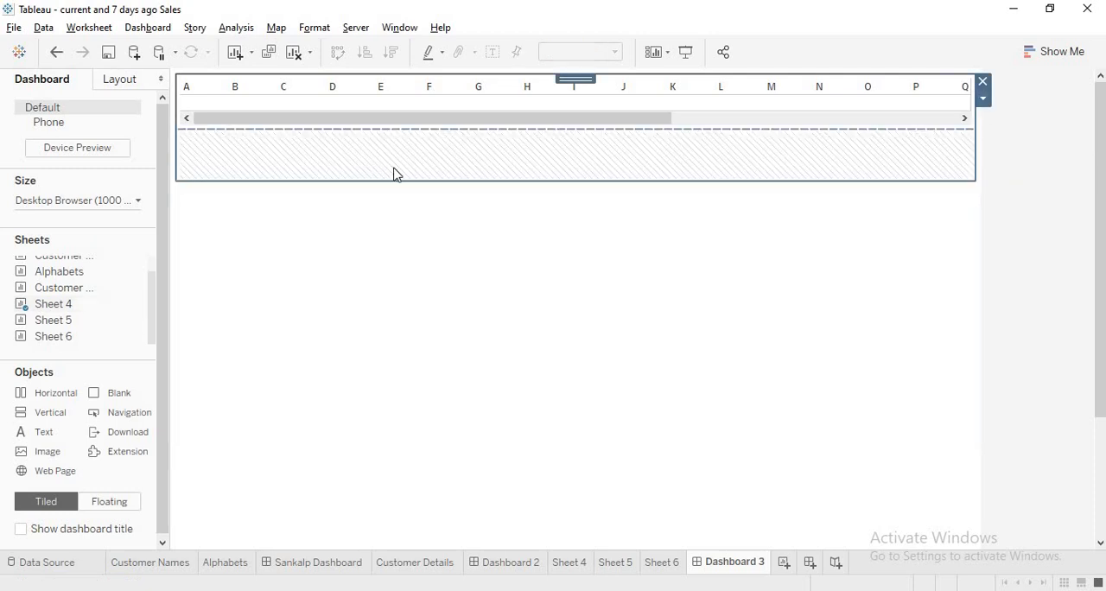
left_click_drag(399, 178, 393, 127)
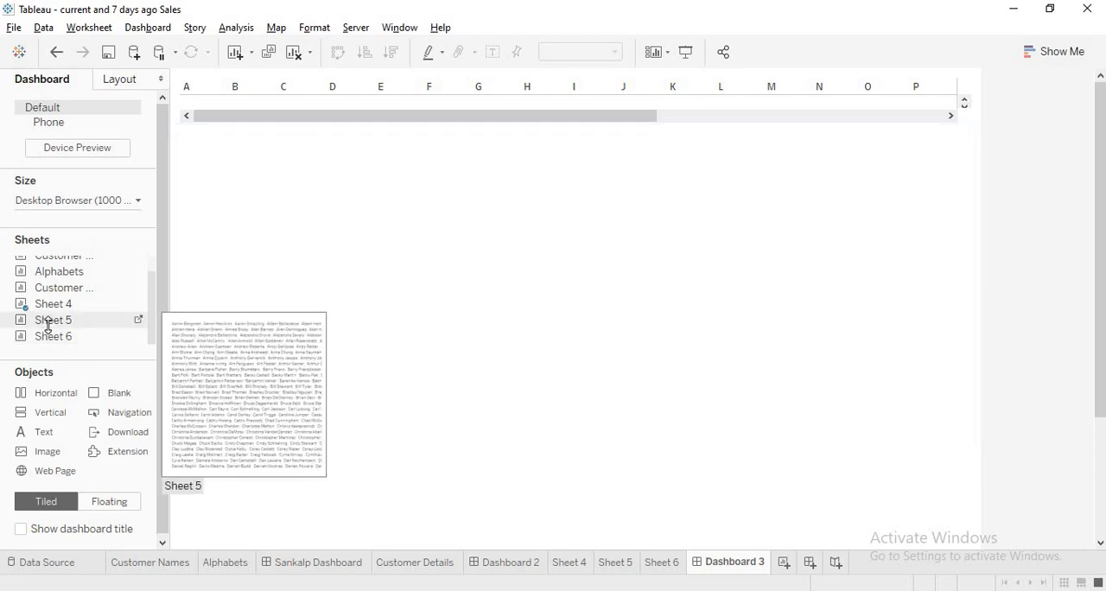
Place Sheet 5 in the middle container and fit it to Entire View
left_click_drag(45, 319, 377, 242)
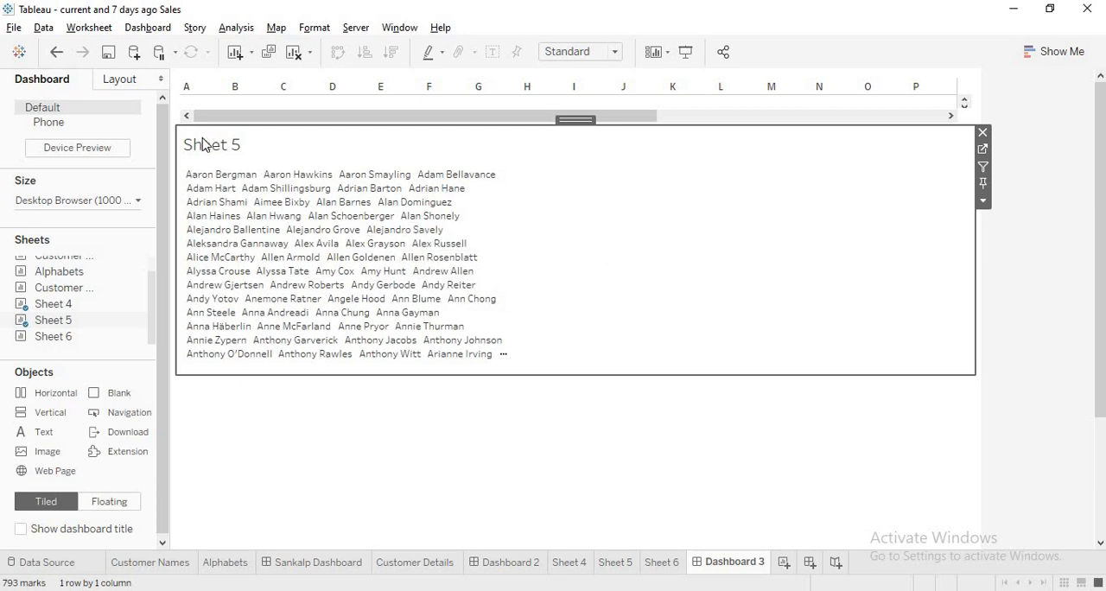
left_click(982, 201)
mouse_move(993, 260)
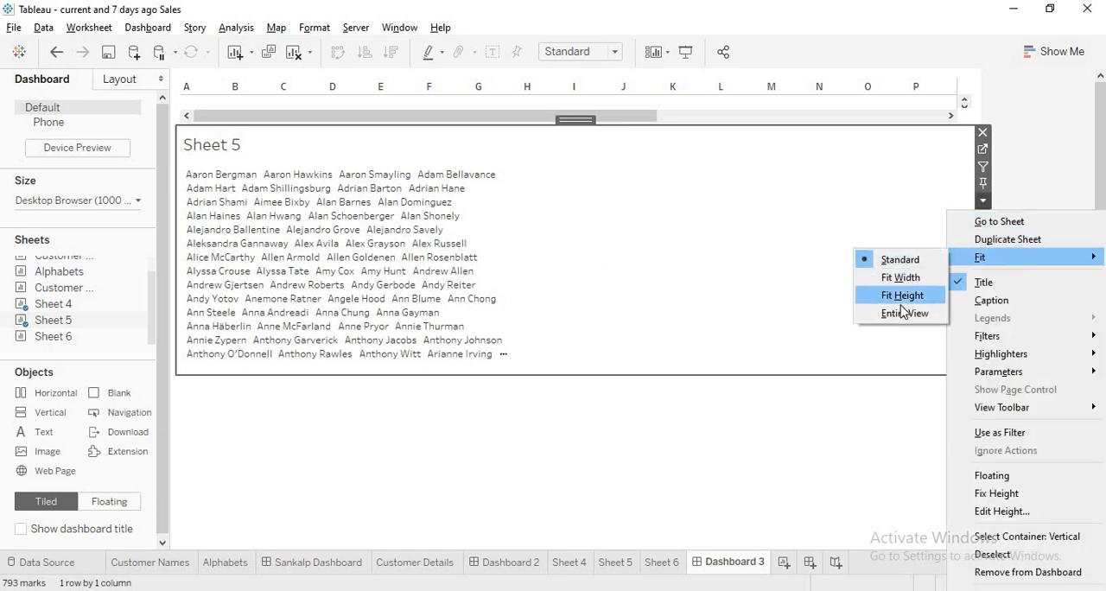
left_click(901, 314)
Fit the Sheet 4 letter strip to Entire View and deselect it
left_click(886, 97)
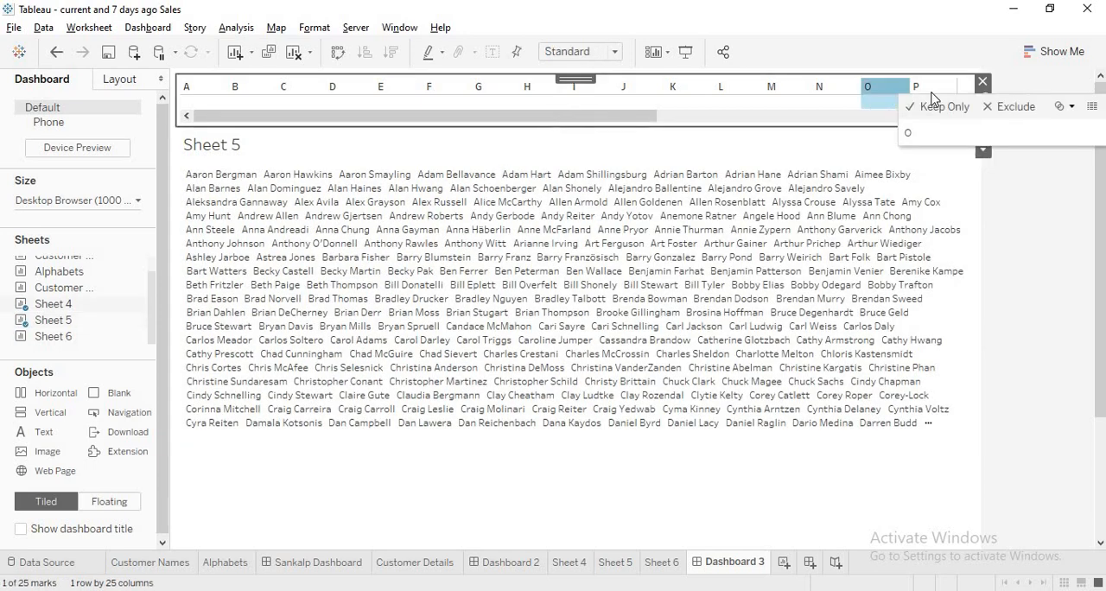
left_click(982, 150)
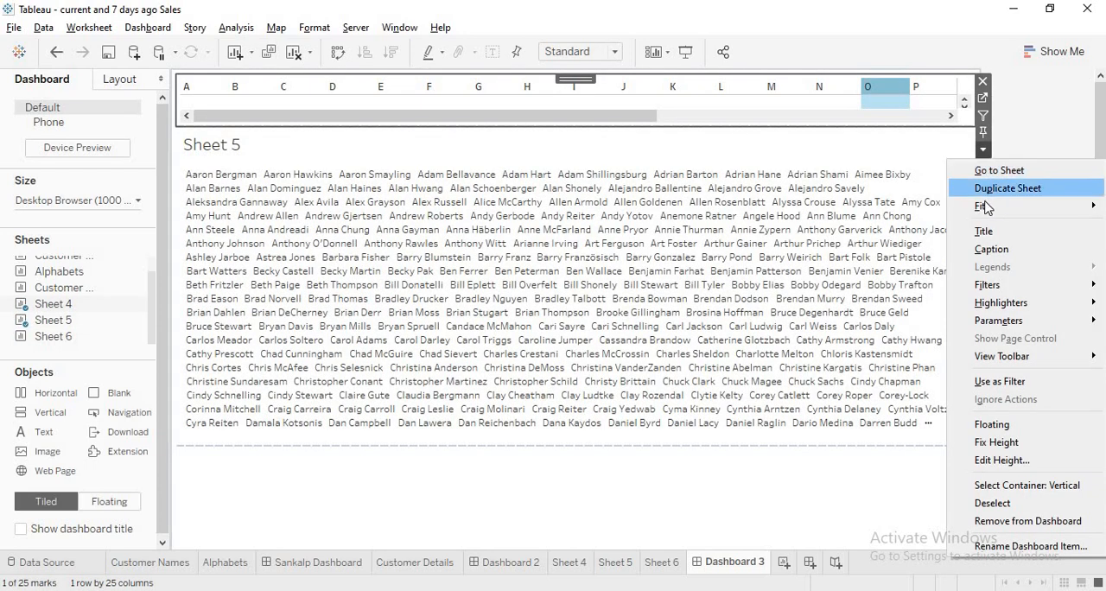
mouse_move(984, 205)
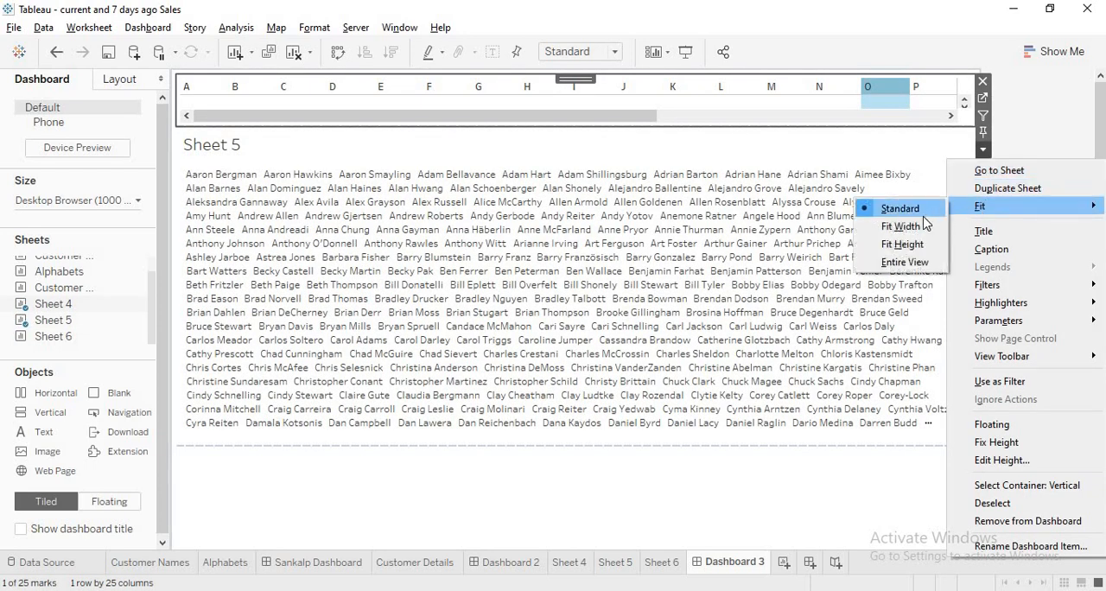
left_click(913, 262)
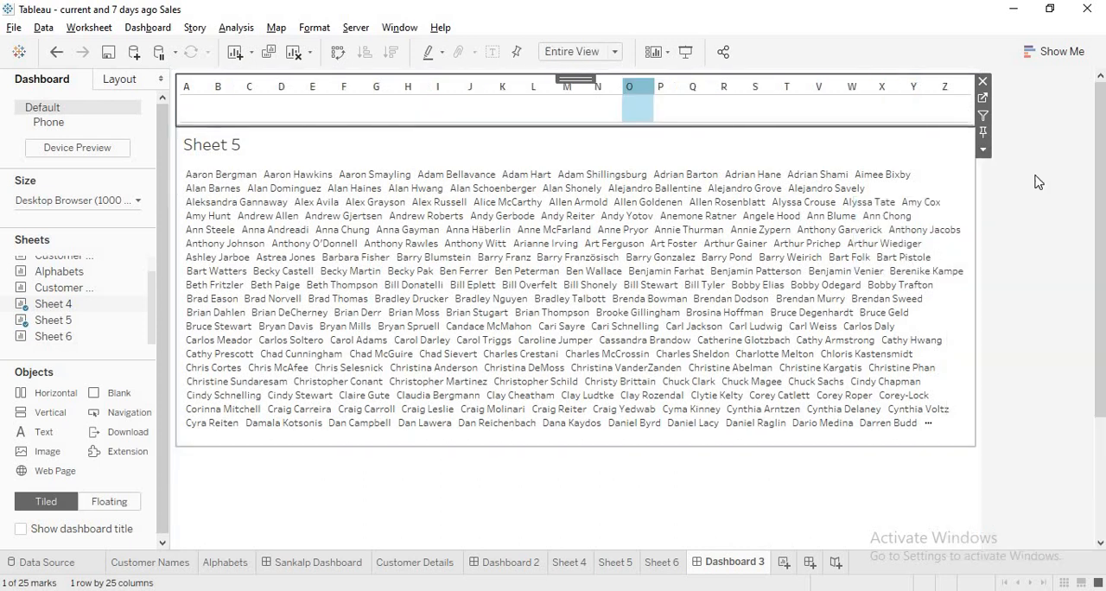
left_click(1068, 166)
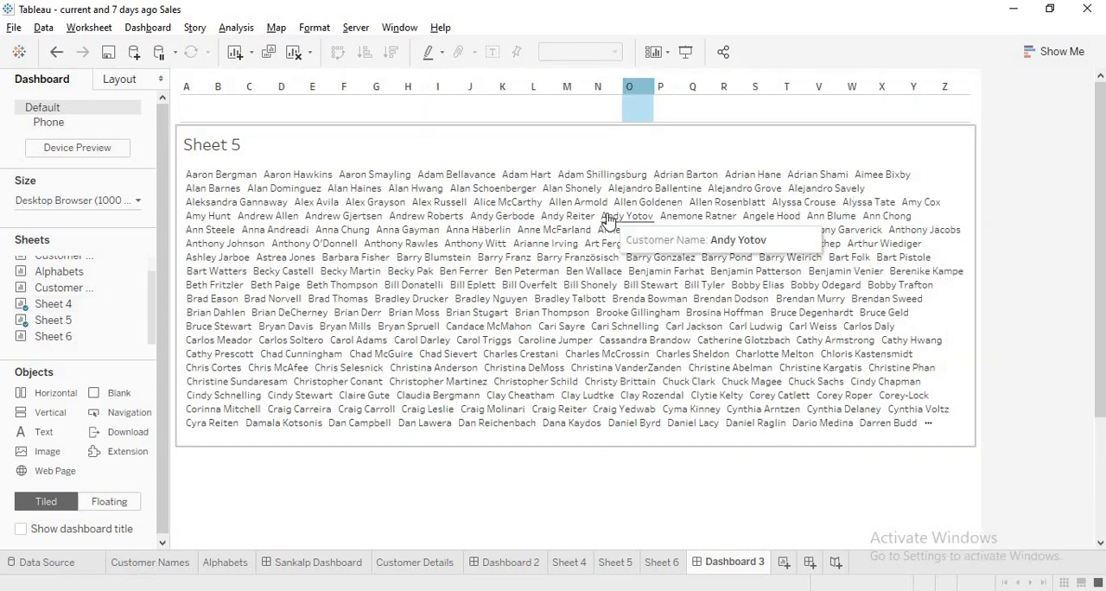
Place Sheet 6 in the bottom container and check it below the customer names
left_click_drag(71, 348, 546, 490)
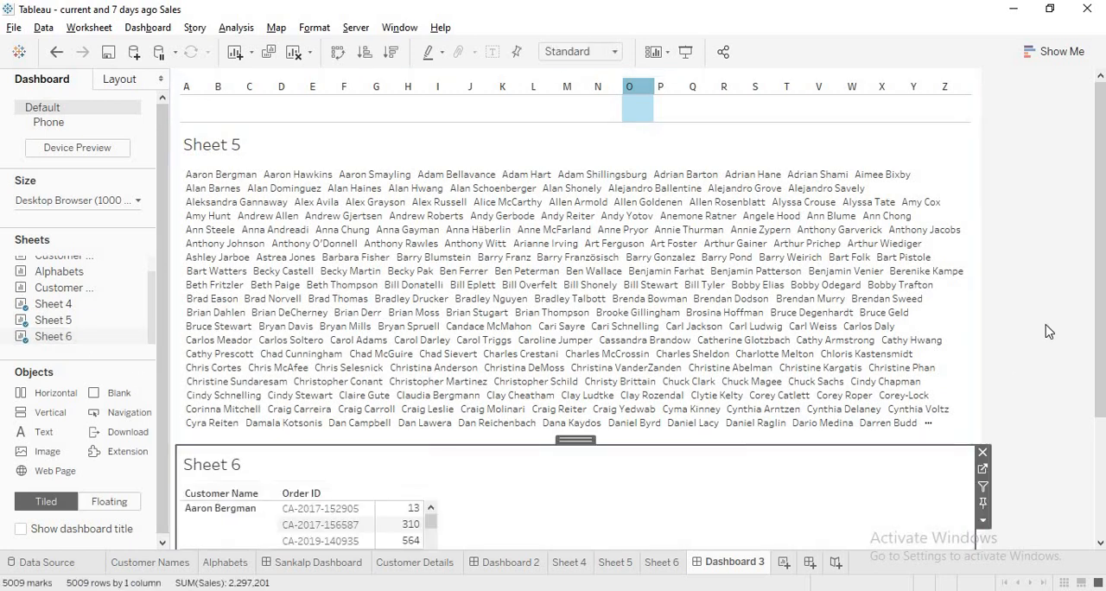
left_click_drag(1099, 281, 1099, 400)
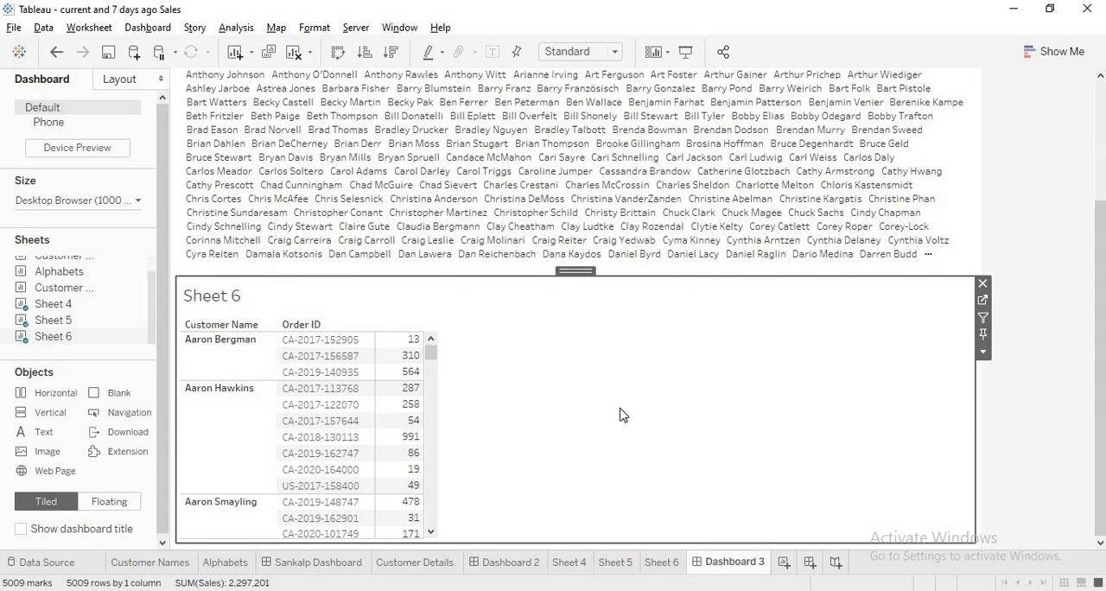
left_click_drag(1099, 311, 1078, 93)
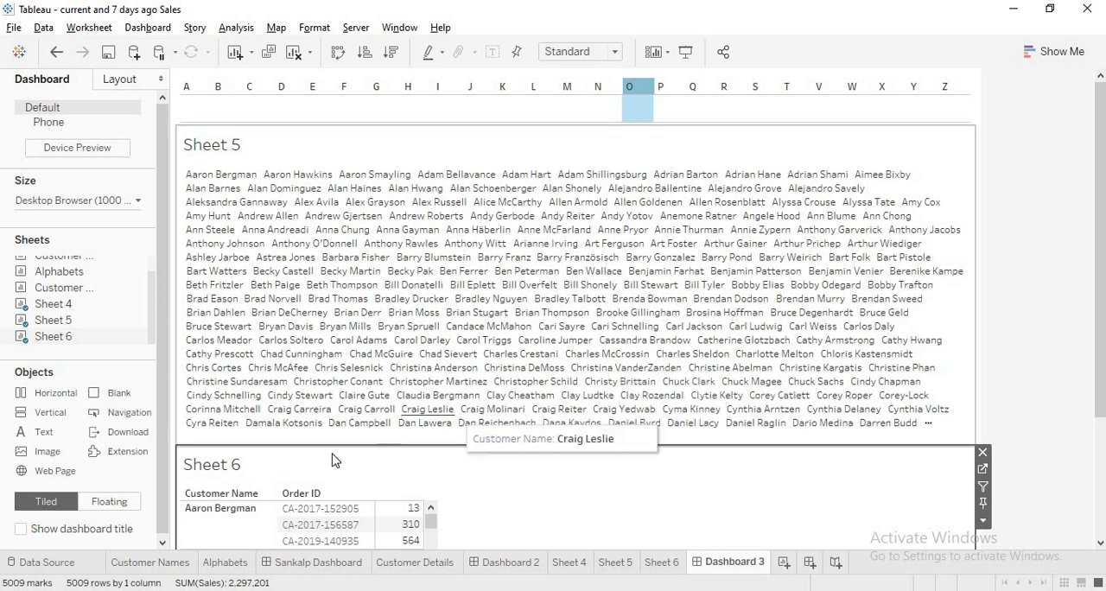
Open the finished example dashboard and examine its letter, customer name and order detail formatting
left_click(315, 562)
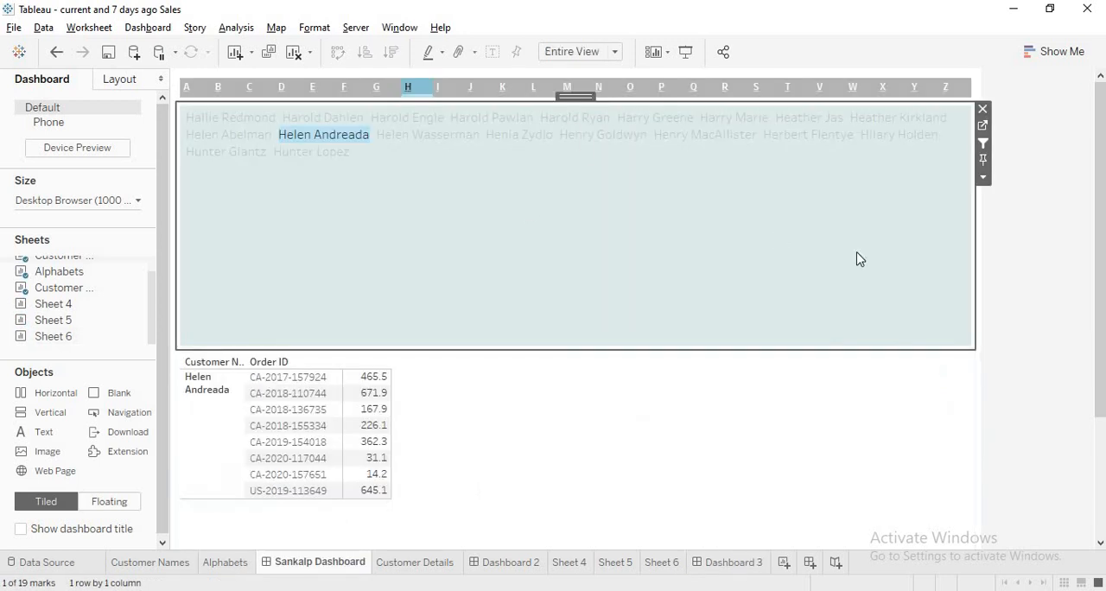
left_click(1010, 295)
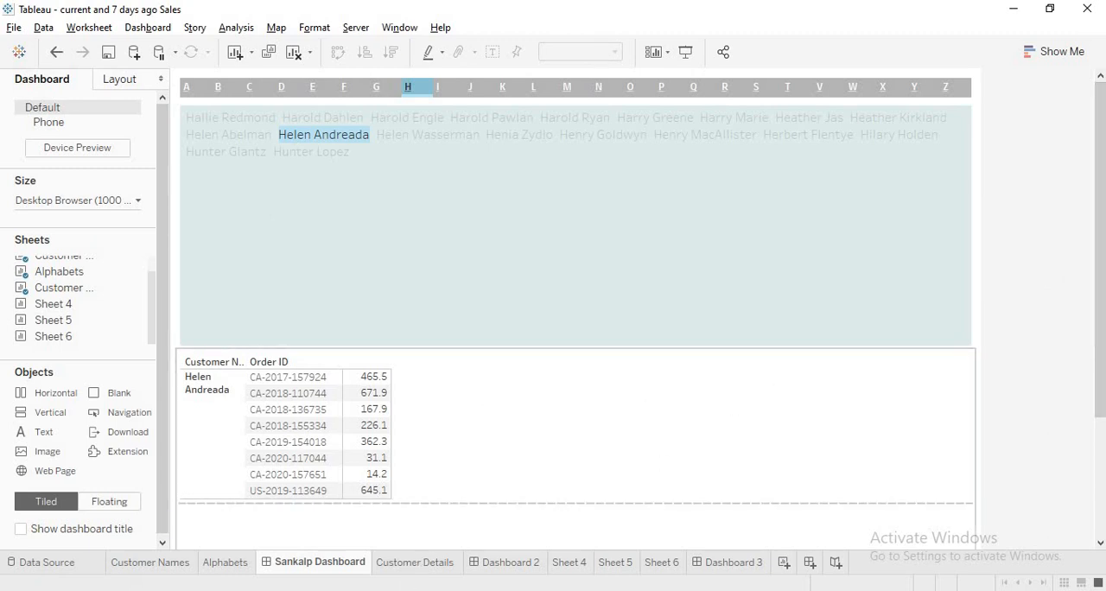
Switch to the Chrome browser and open the bookmarked Tableau Public profile page in a new tab
mouse_move(377, 589)
left_click(377, 536)
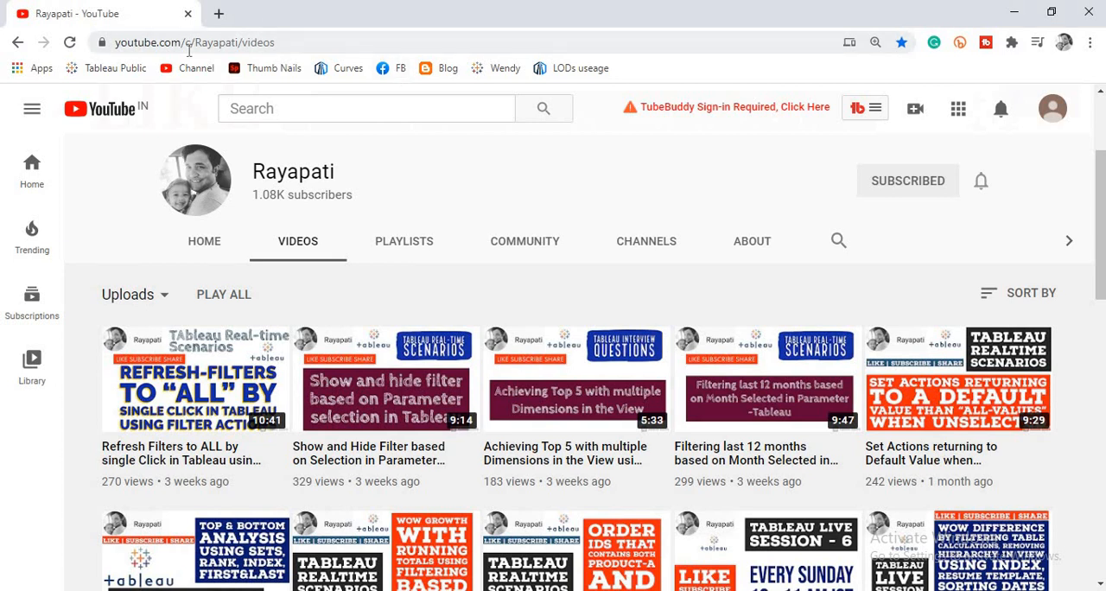
left_click(220, 18)
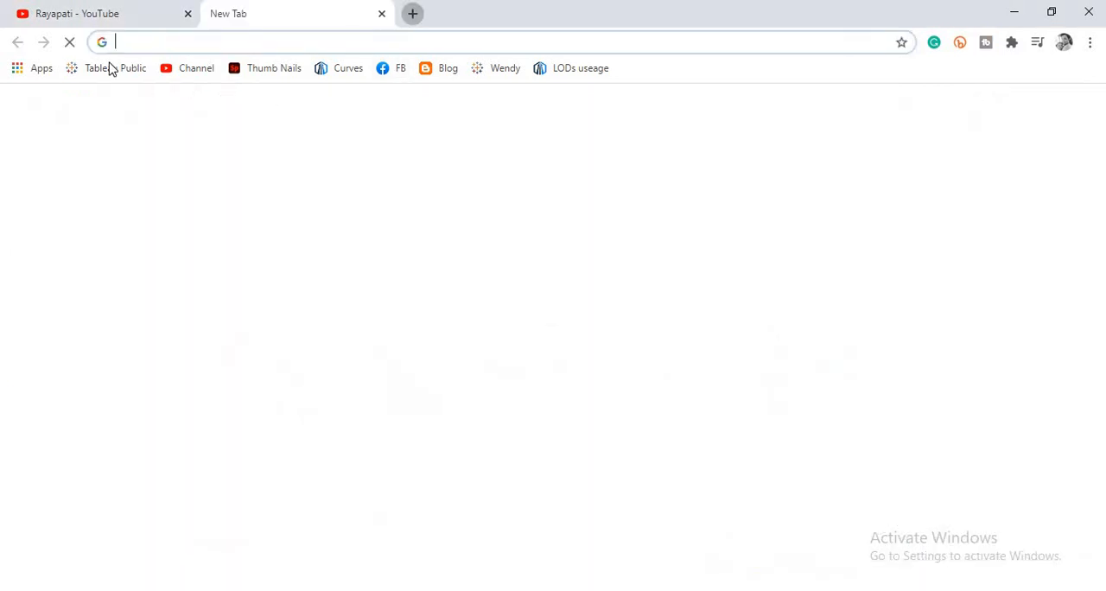
left_click(111, 69)
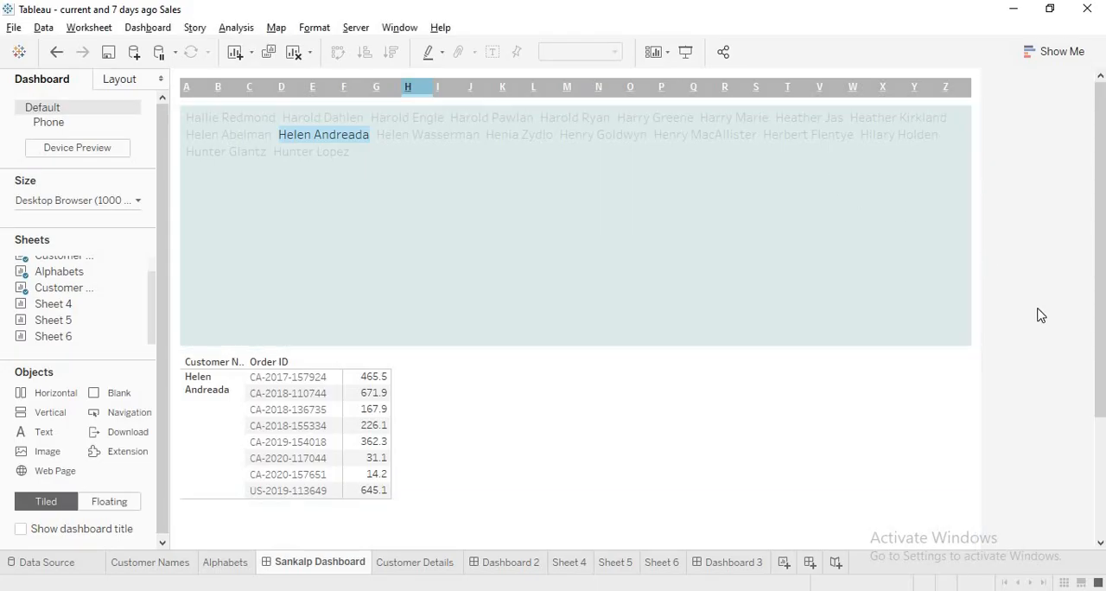
Return to Dashboard 3 in Tableau and hide the title of Sheet 5
left_click(722, 563)
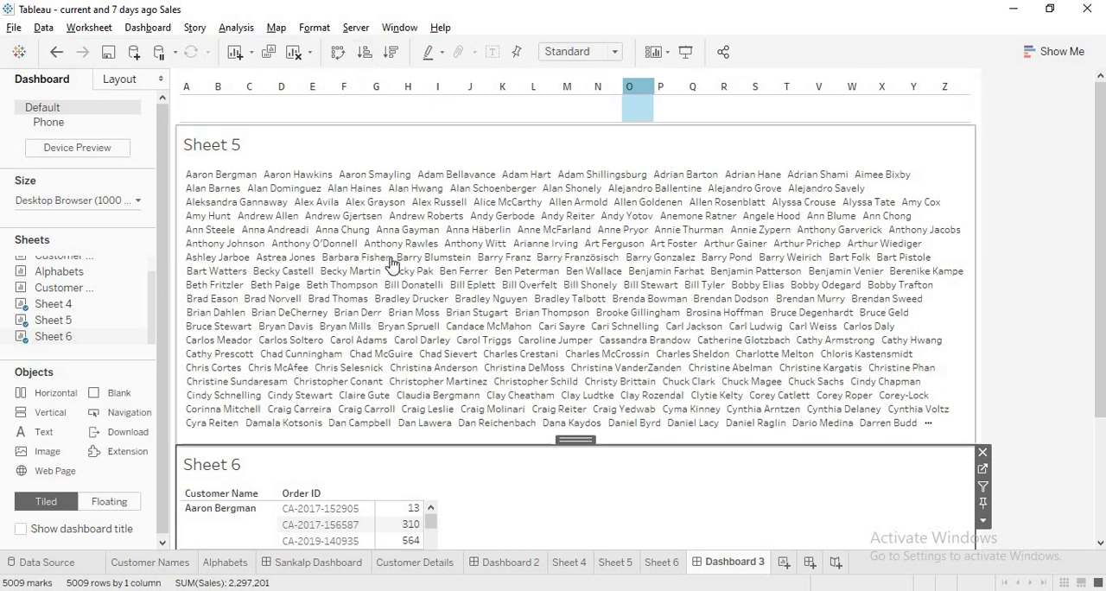
mouse_move(394, 518)
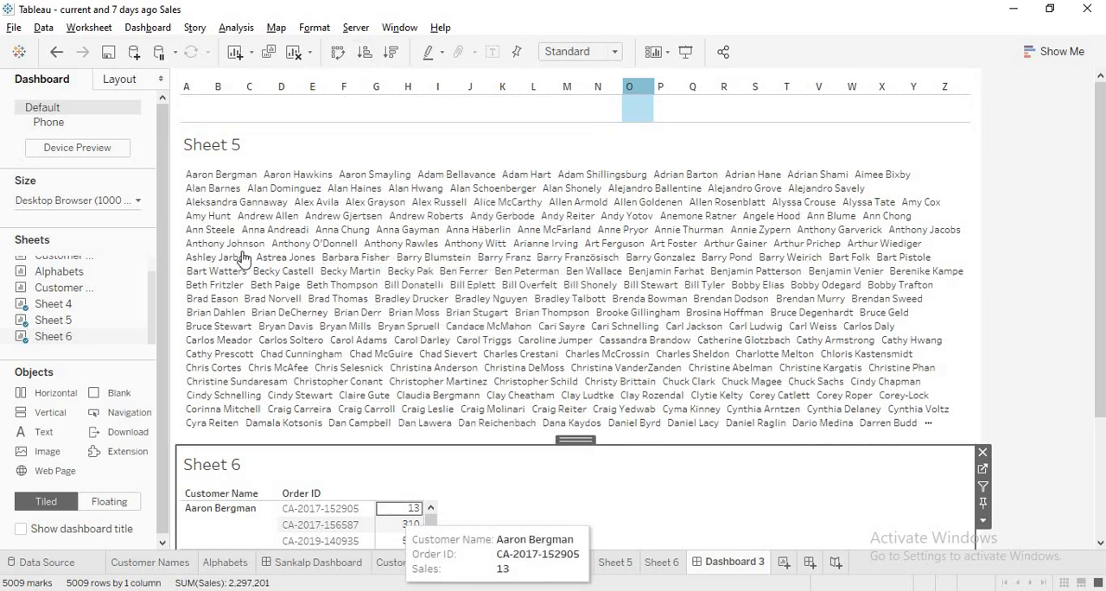
left_click(216, 145)
right_click(216, 145)
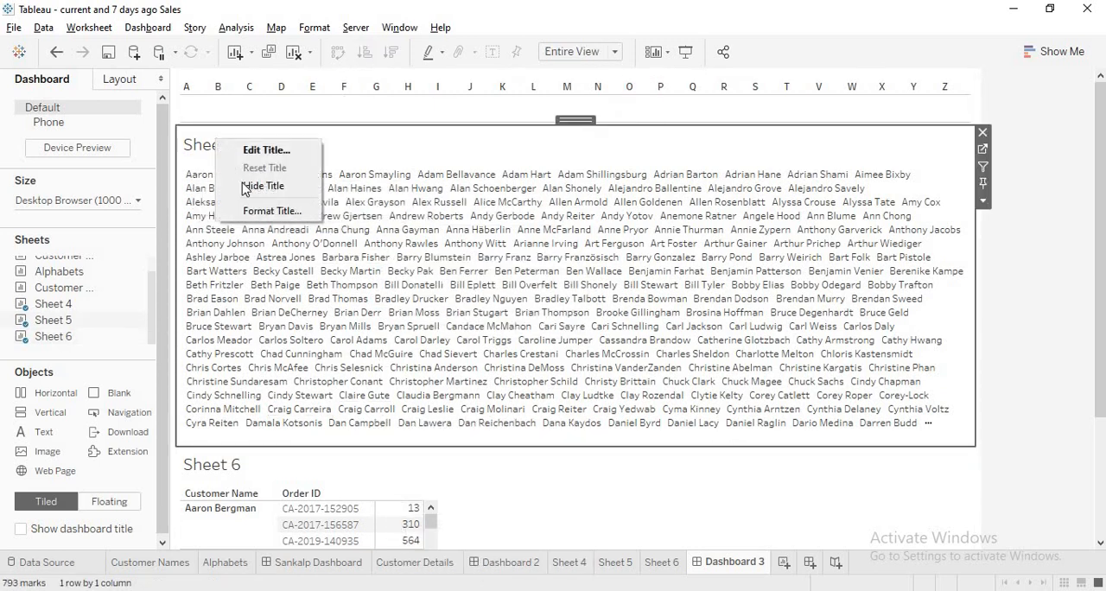
left_click(247, 185)
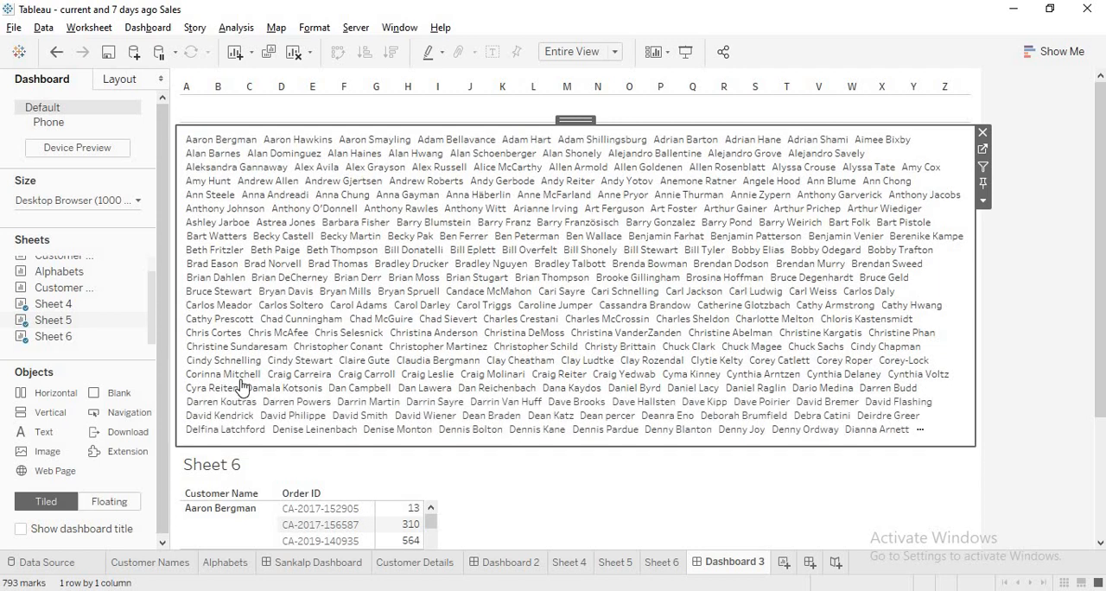
Hide the title of Sheet 6 on Dashboard 3 and dismiss the chat notification
left_click(216, 470)
right_click(215, 471)
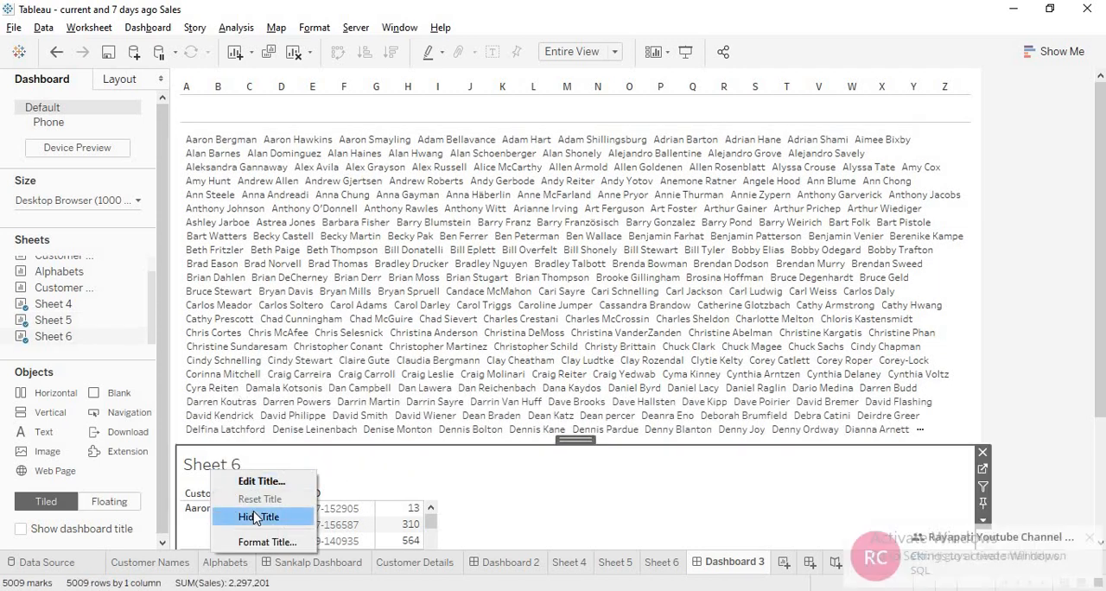
left_click(253, 515)
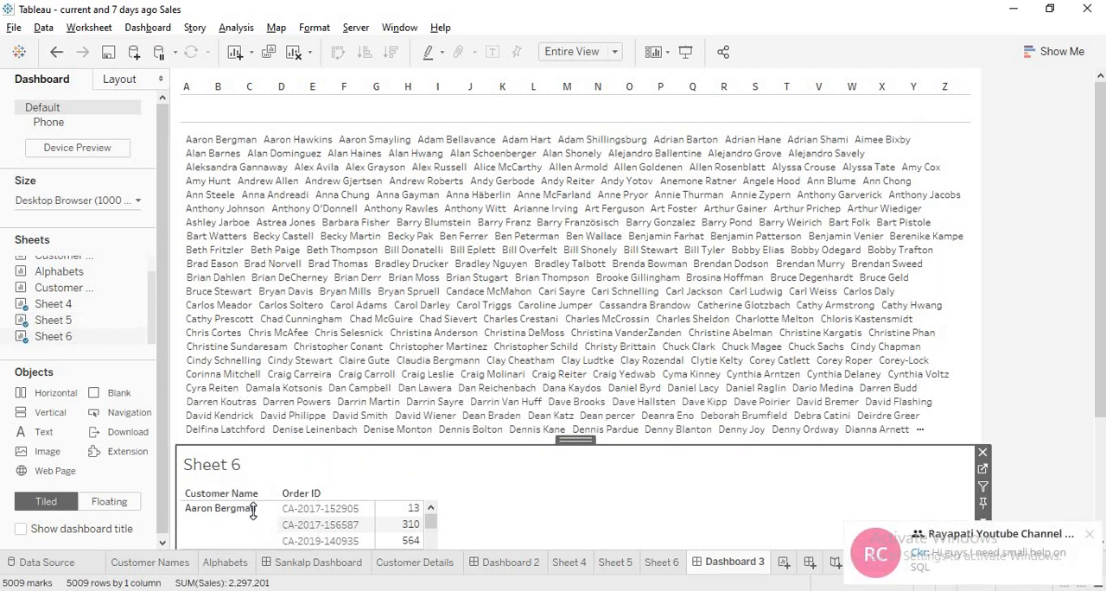
left_click(1093, 538)
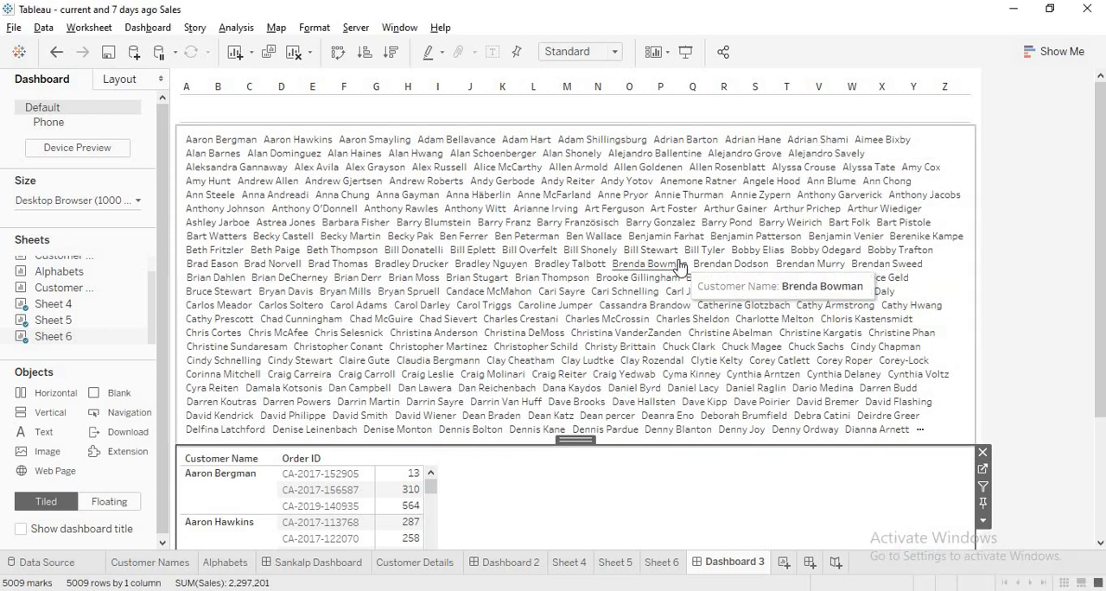
left_click(480, 106)
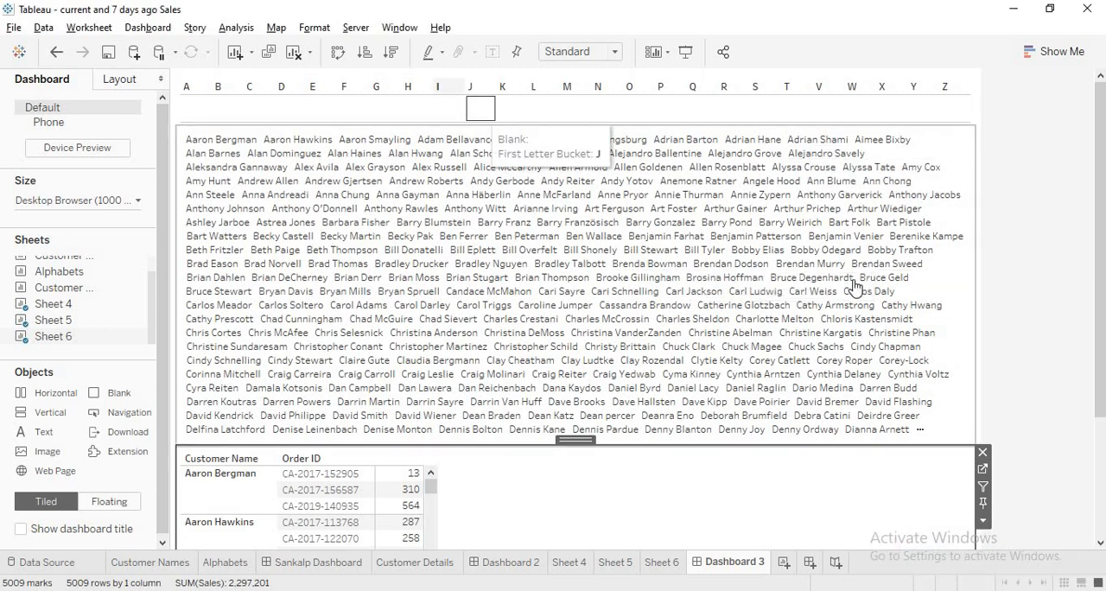
left_click(1026, 230)
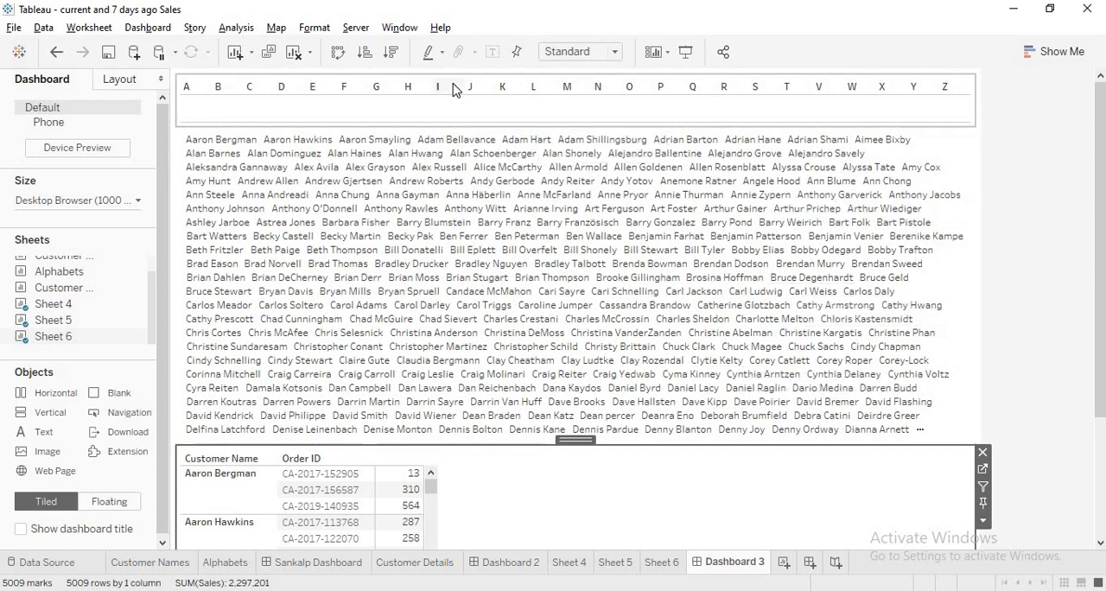
Start a new dashboard filter action on Dashboard 3 with only Sheet 4 as its source sheet
left_click(149, 27)
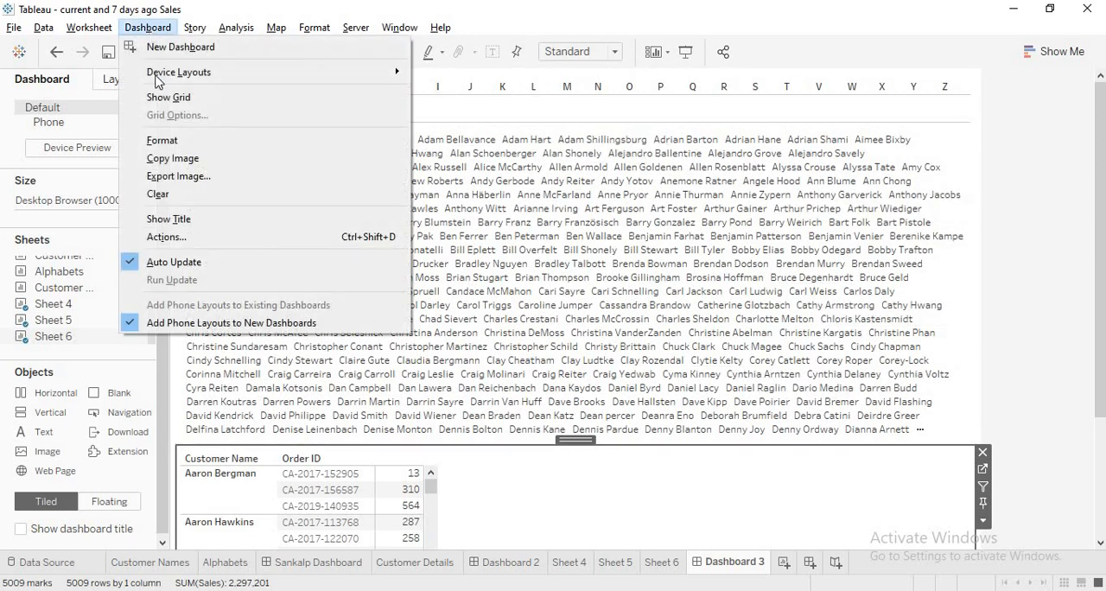
left_click(164, 238)
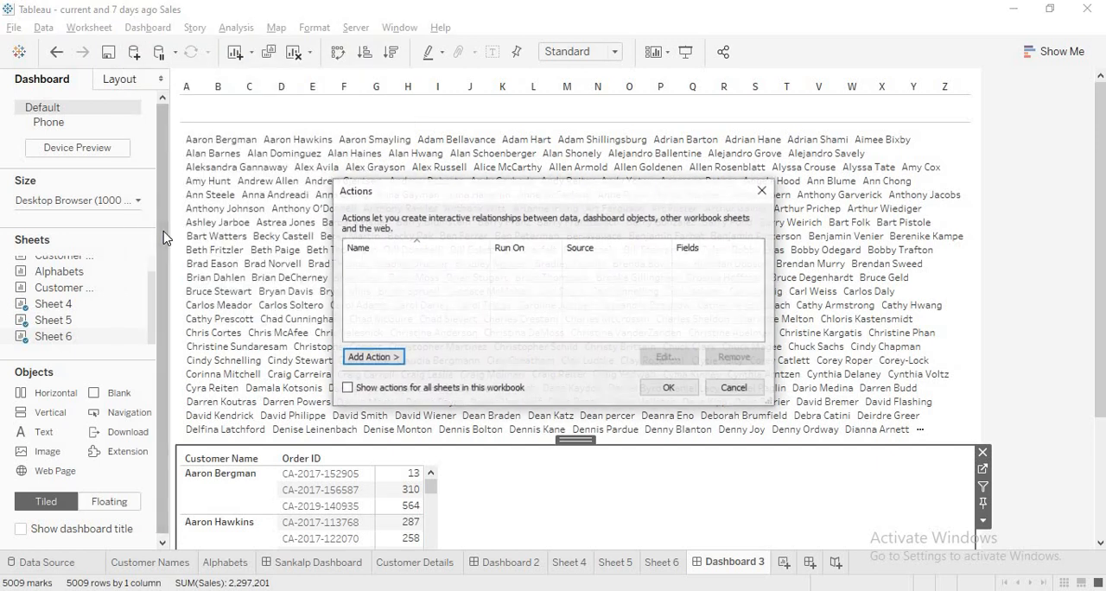
left_click(369, 356)
left_click(448, 358)
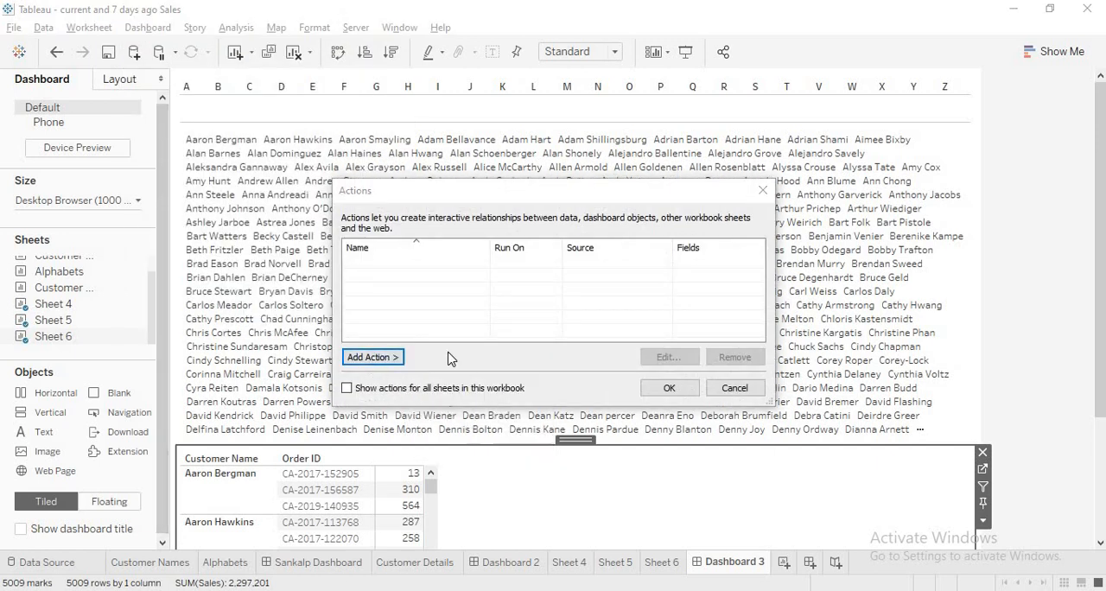
left_click(373, 135)
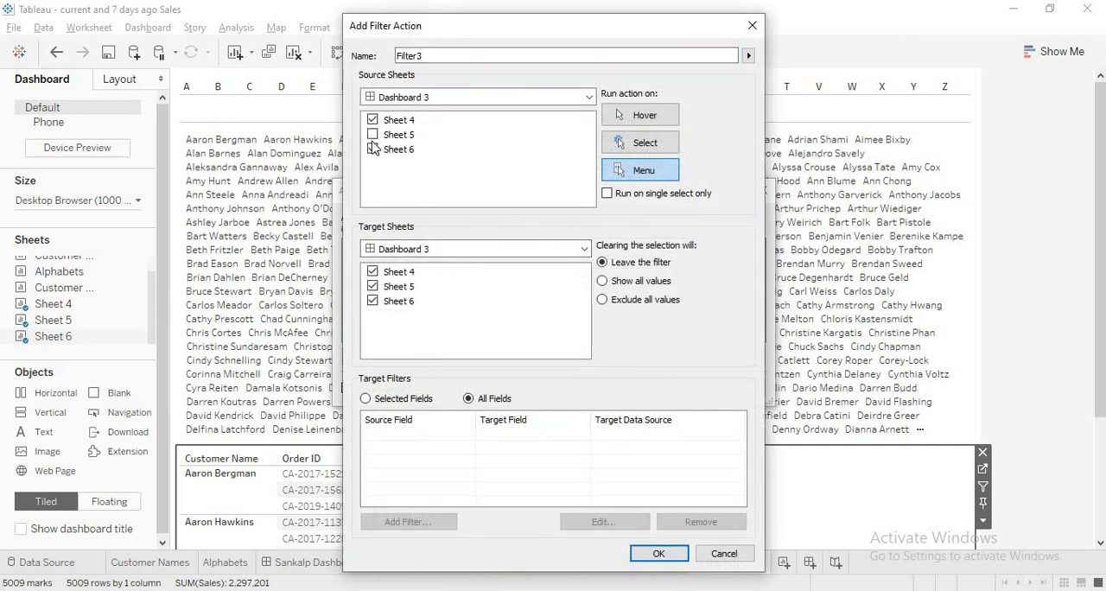
left_click(372, 150)
left_click_drag(489, 31, 769, 25)
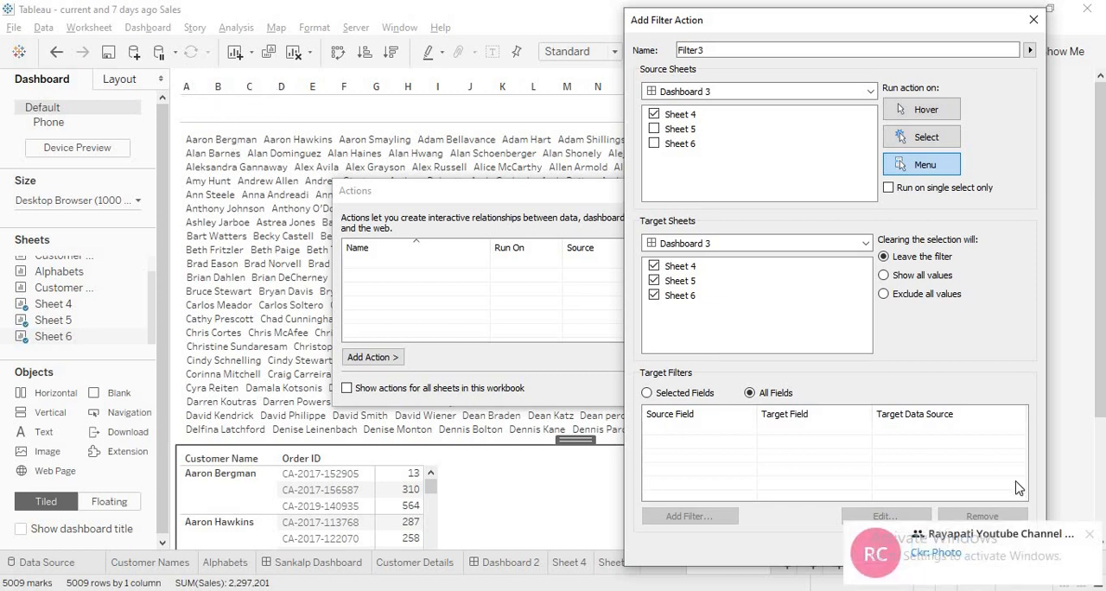
Target only Sheet 5 with the filter action, run it on Select, and show all values when the selection is cleared
left_click(1091, 536)
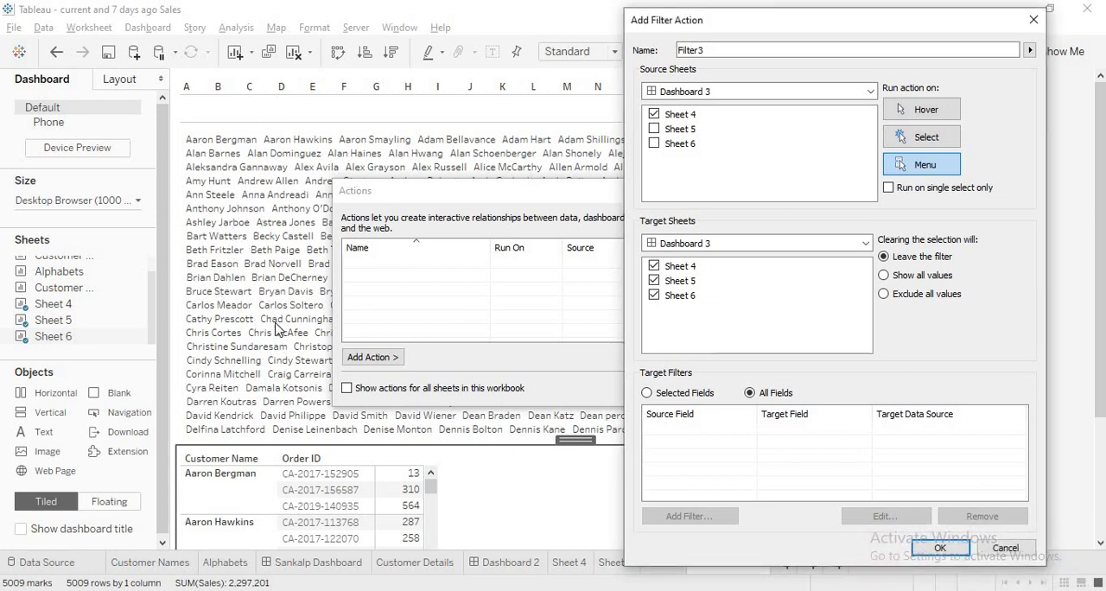
left_click(654, 266)
left_click(907, 140)
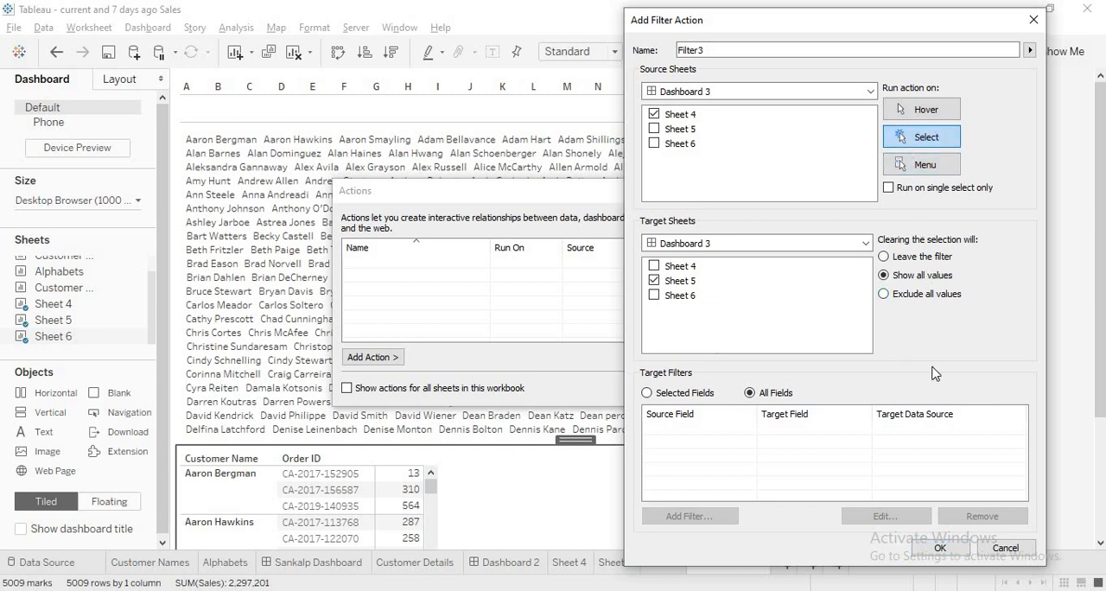
left_click(940, 549)
Add a second filter action from Sheet 5 to Sheet 6, run on Select with Show all values on clearing, and accept the actions
left_click(385, 364)
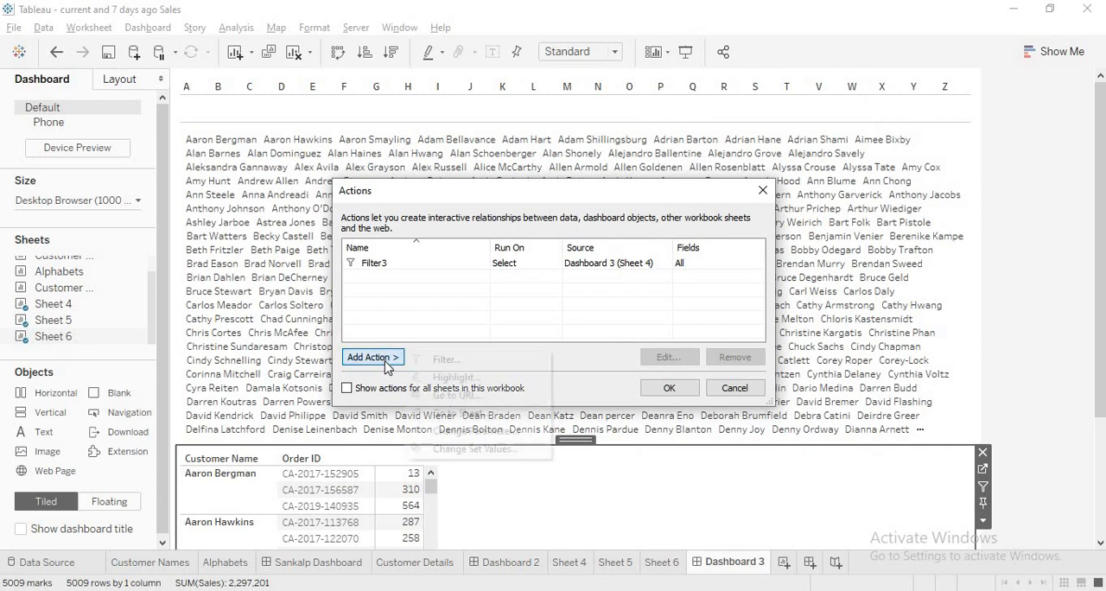
left_click(443, 358)
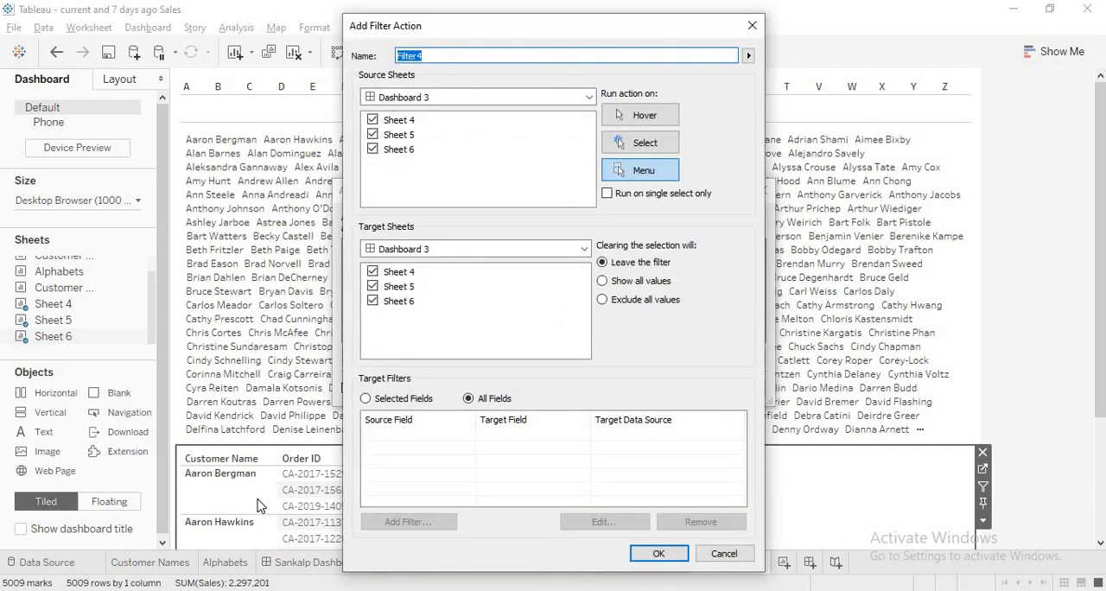
left_click(372, 120)
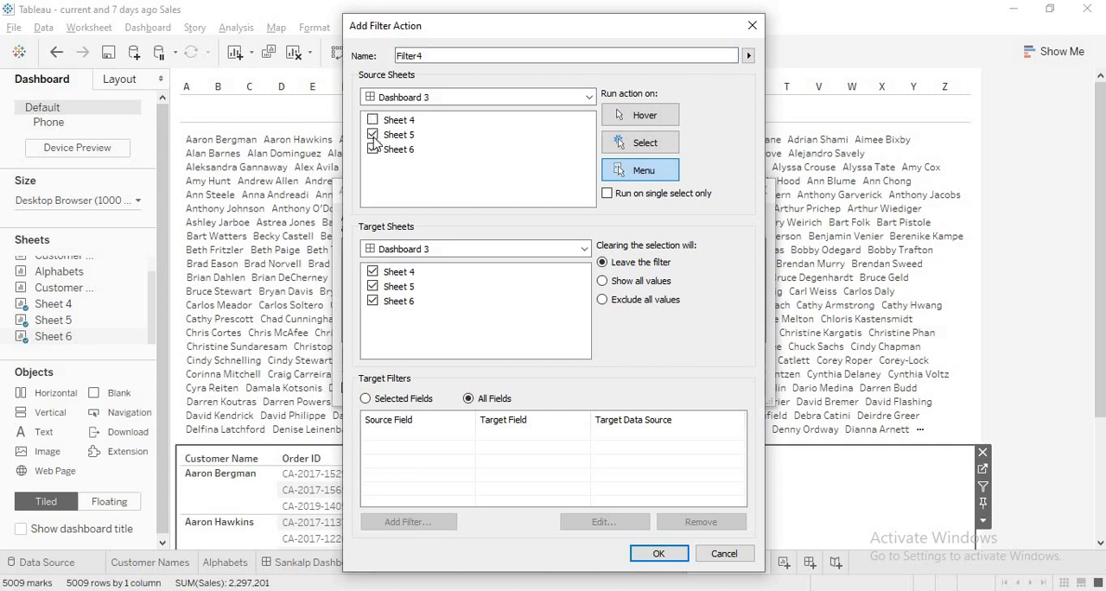
left_click(372, 149)
left_click(370, 272)
left_click(633, 147)
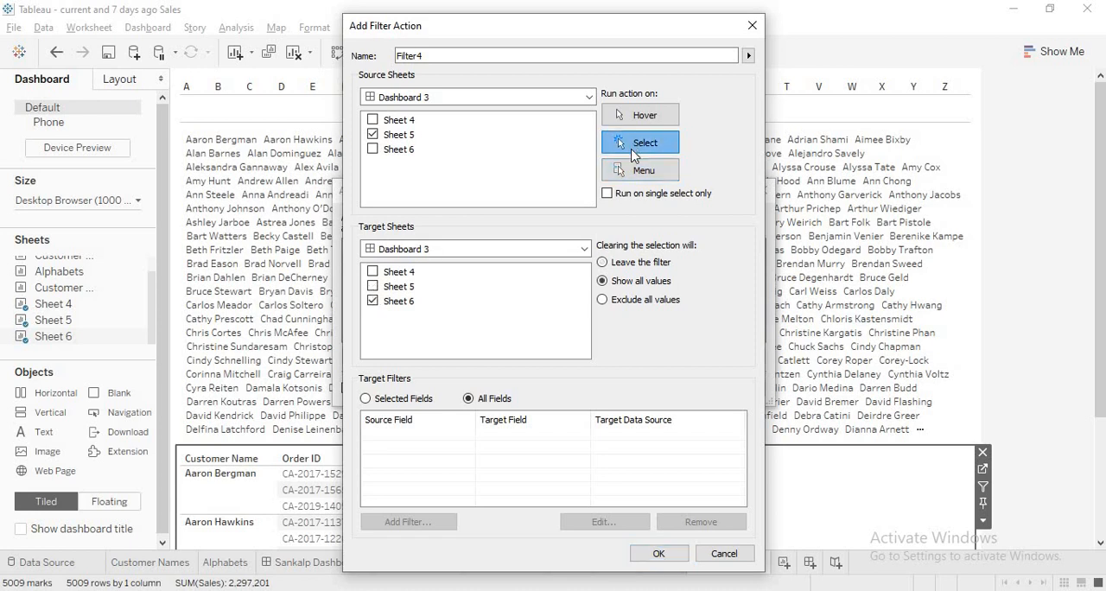
left_click(657, 554)
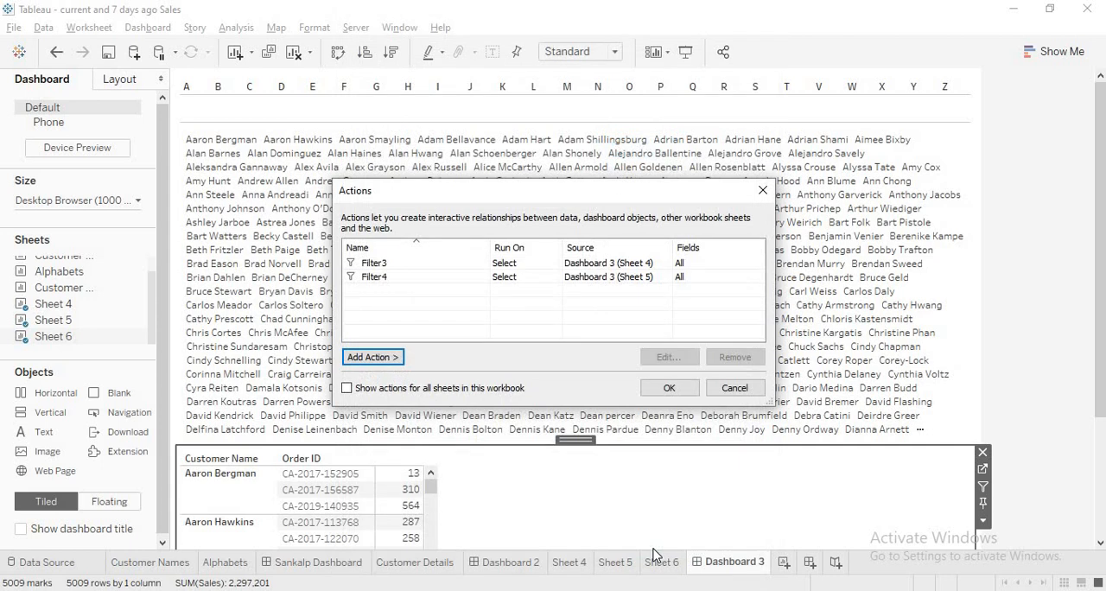
left_click(668, 390)
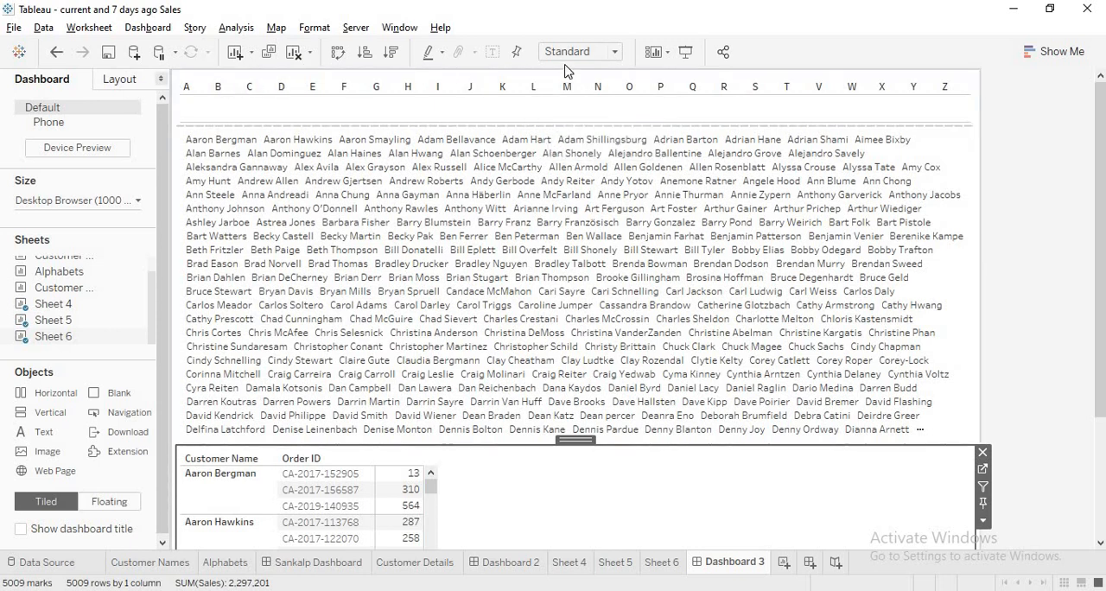
Test the actions by choosing the letter M and one customer name, and check the order details of Sheet 6
left_click(567, 91)
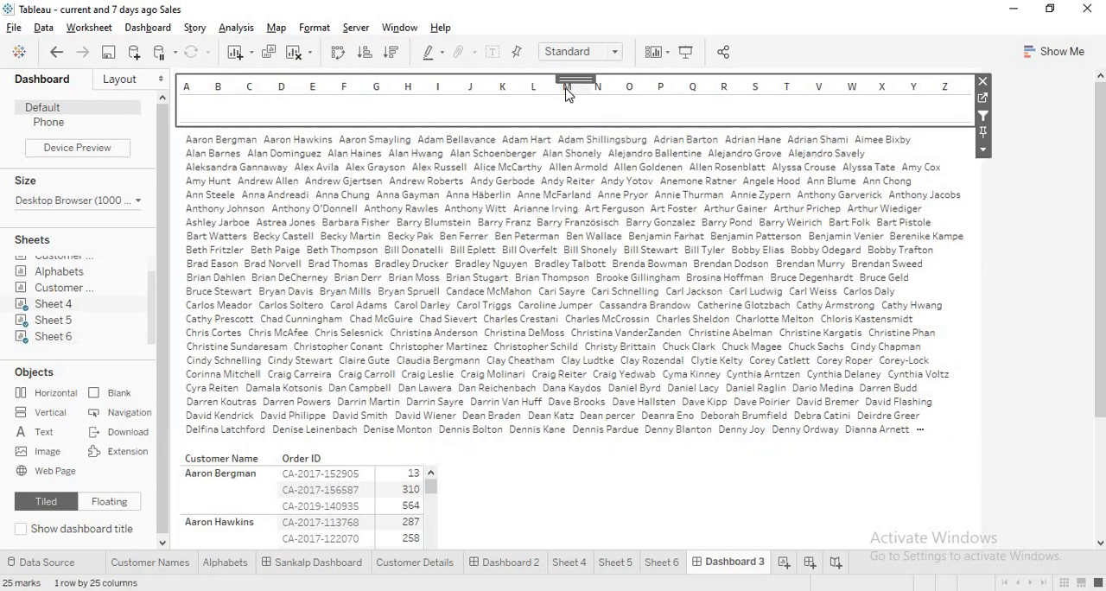
left_click(567, 91)
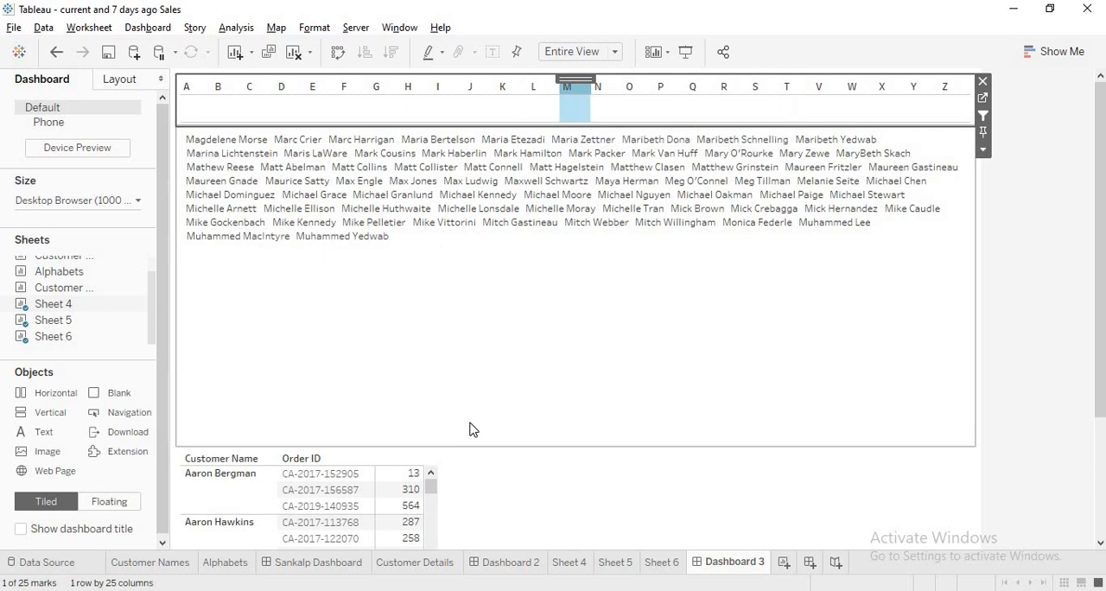
left_click(470, 183)
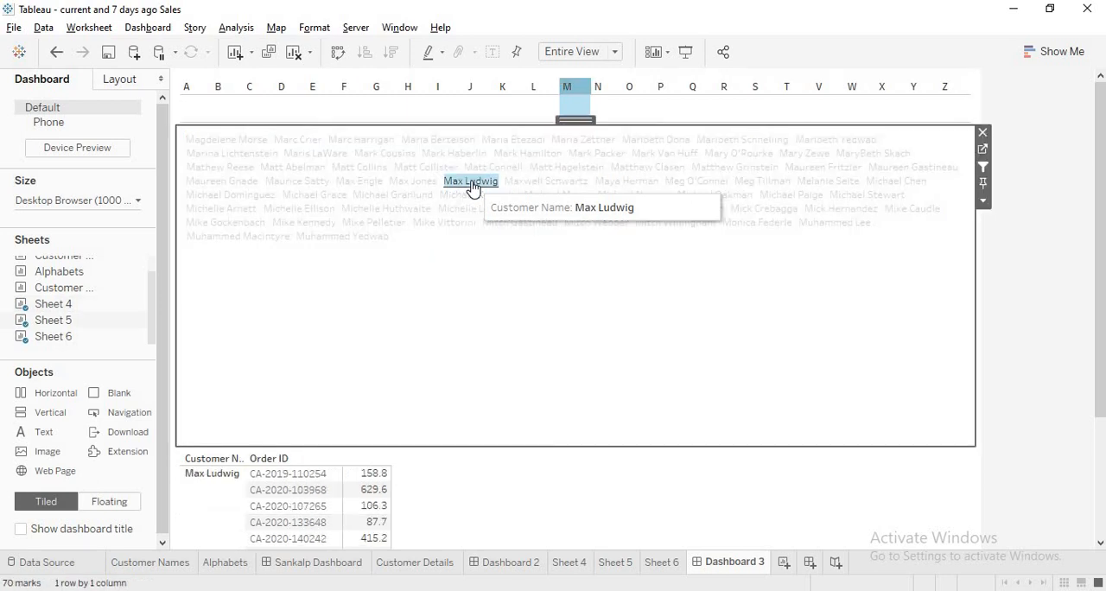
left_click_drag(1102, 360, 1102, 478)
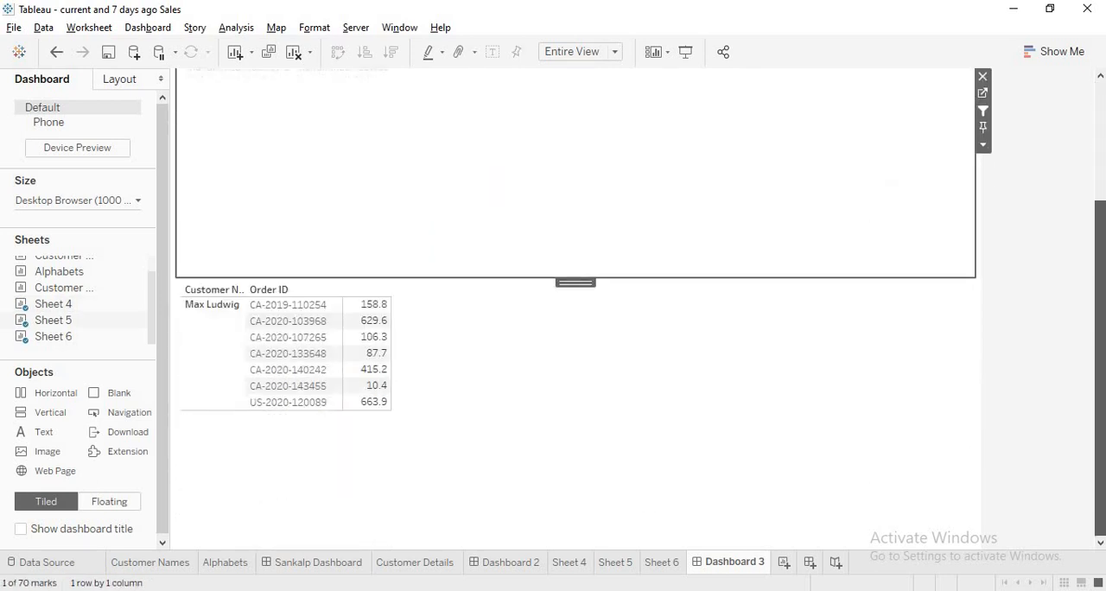
left_click_drag(1098, 391, 1080, 136)
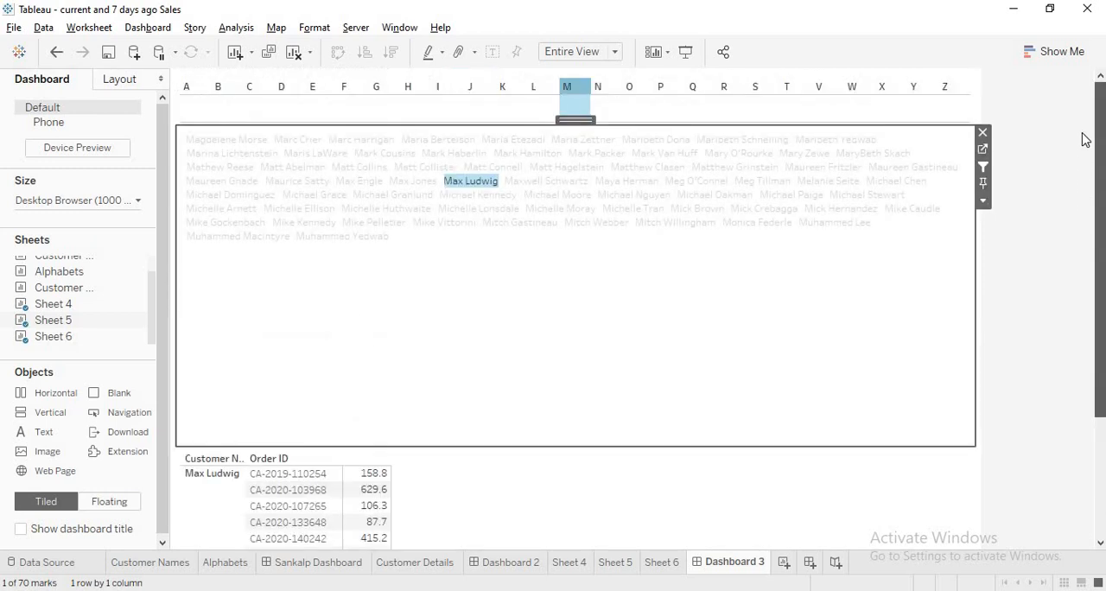
left_click(1016, 214)
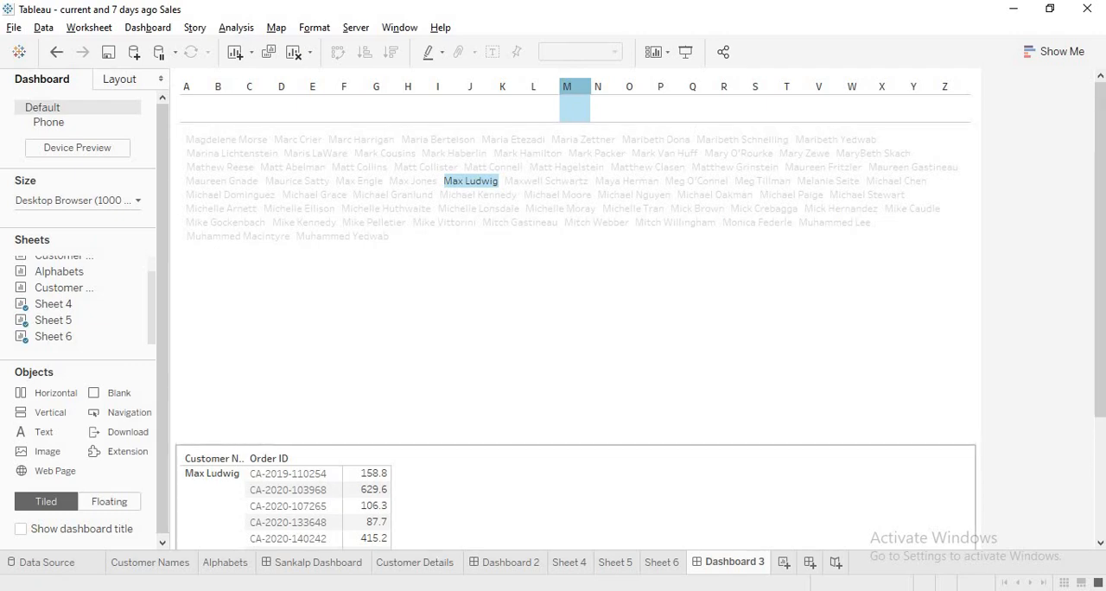
Switch to Chrome and view the YouTube channel's videos and the Tableau Public profile
key("alt+Tab")
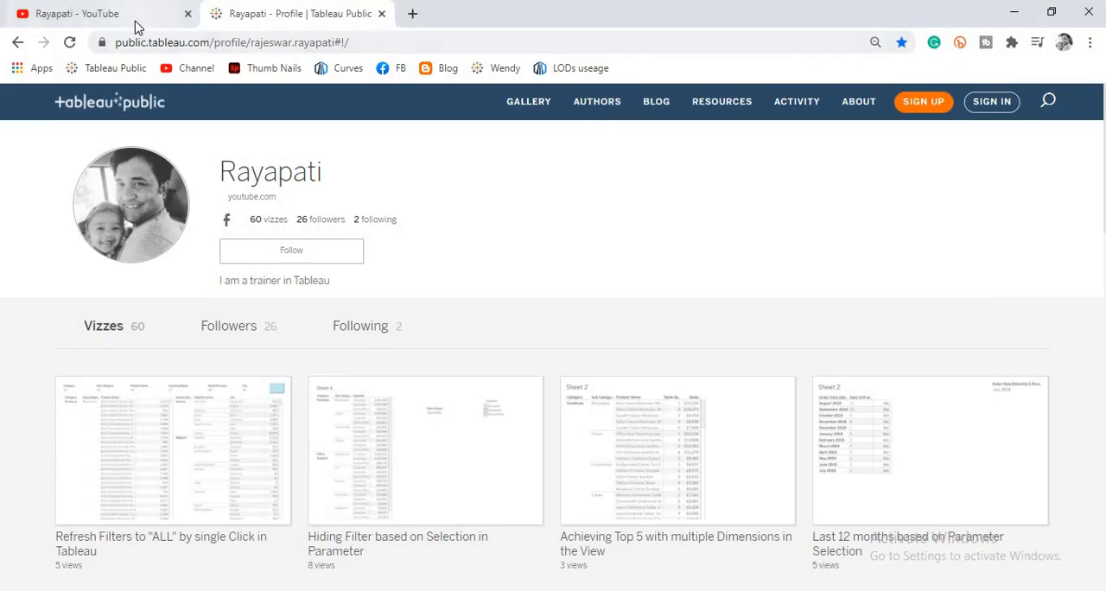
left_click(134, 23)
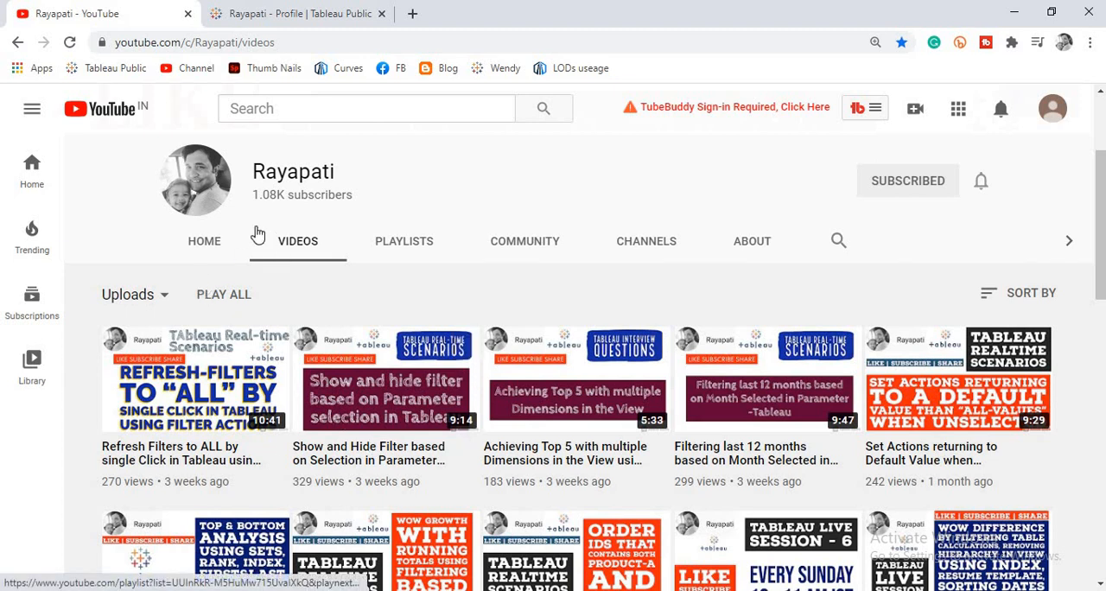
left_click(327, 12)
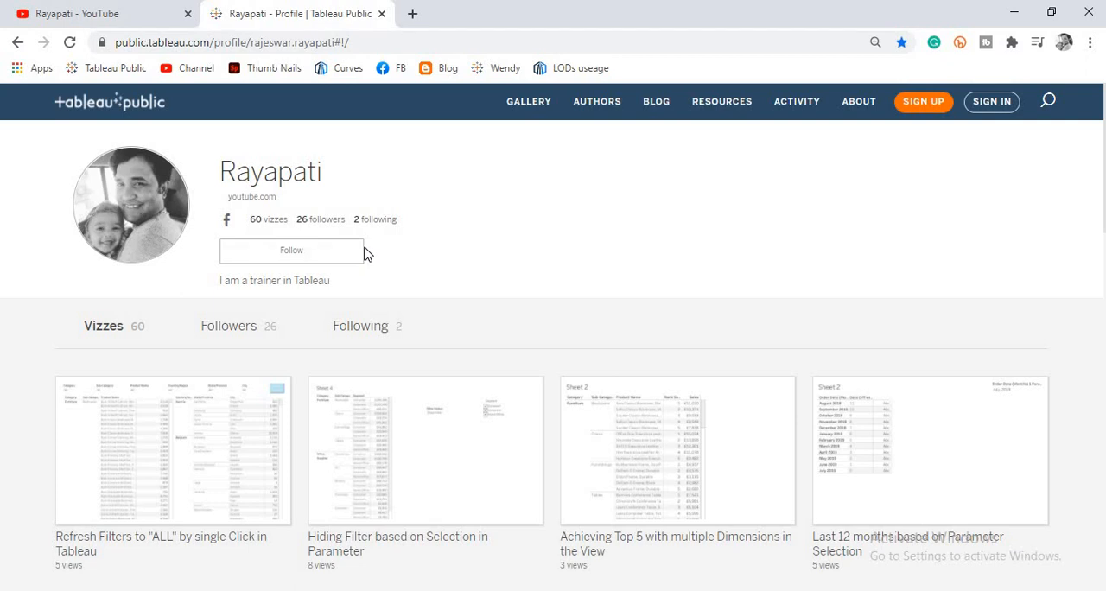